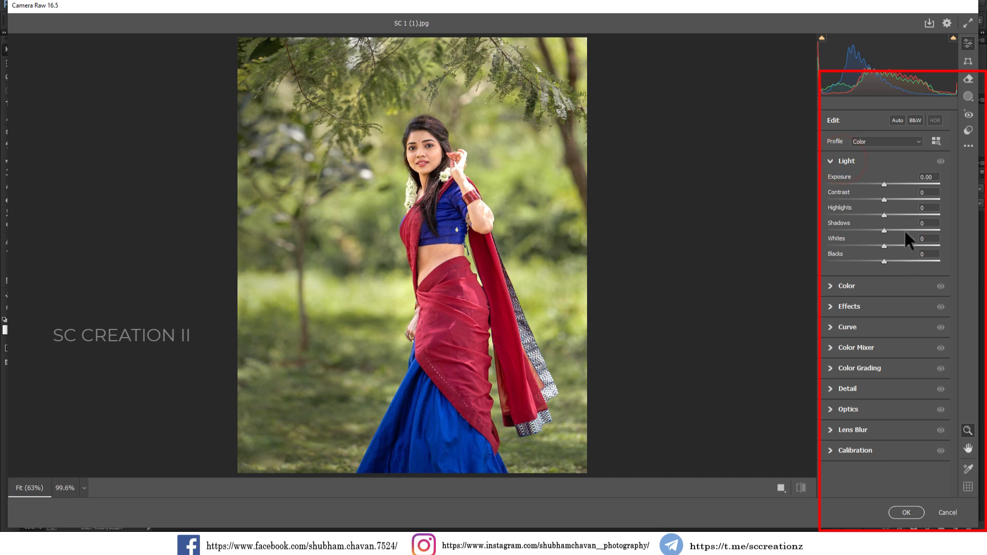
Step: Set the Light adjustments to Contrast -10, Highlights -41, Shadows +34, Whites -70 and Blacks -15
drag(884, 200, 853, 246)
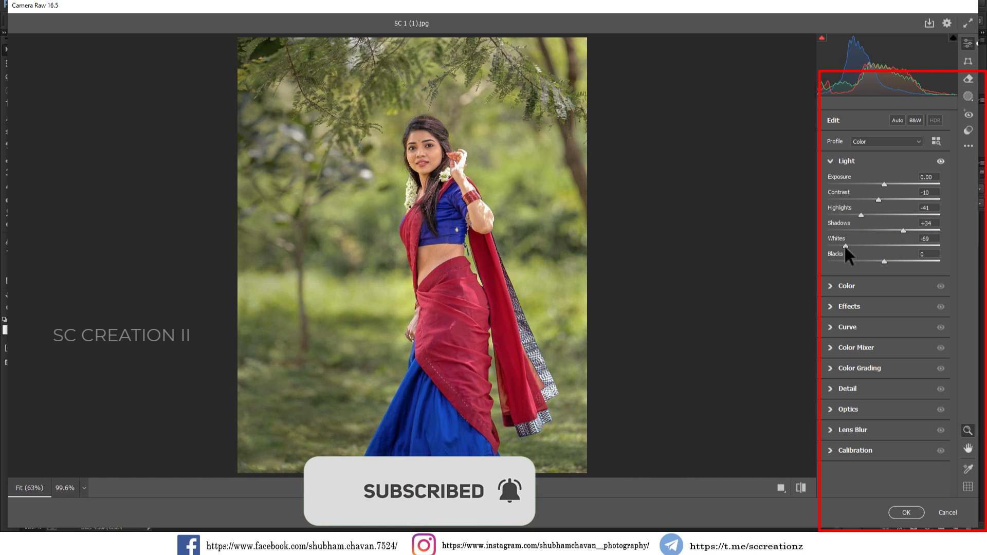
drag(884, 261, 877, 261)
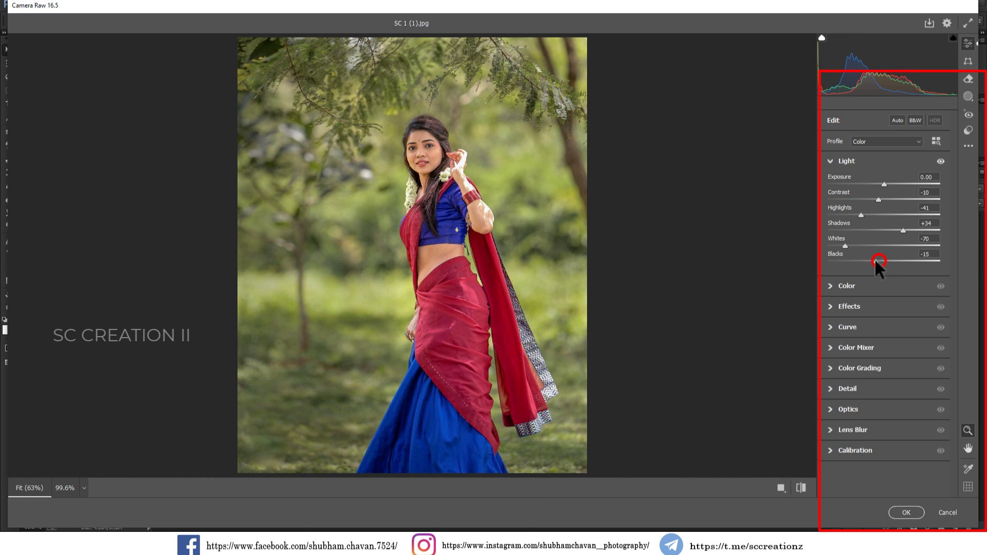
click(847, 161)
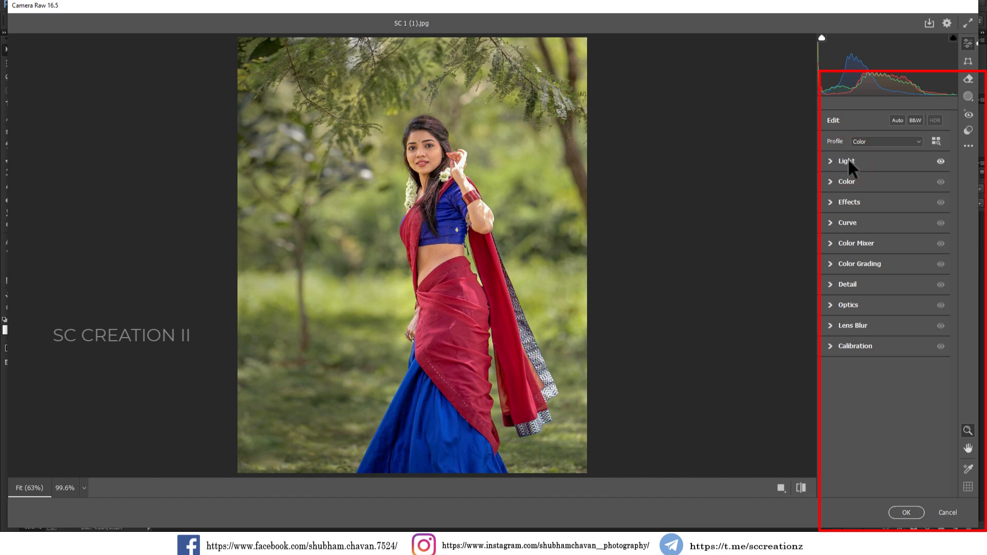
Step: Lower the photo's overall color saturation slightly
click(847, 182)
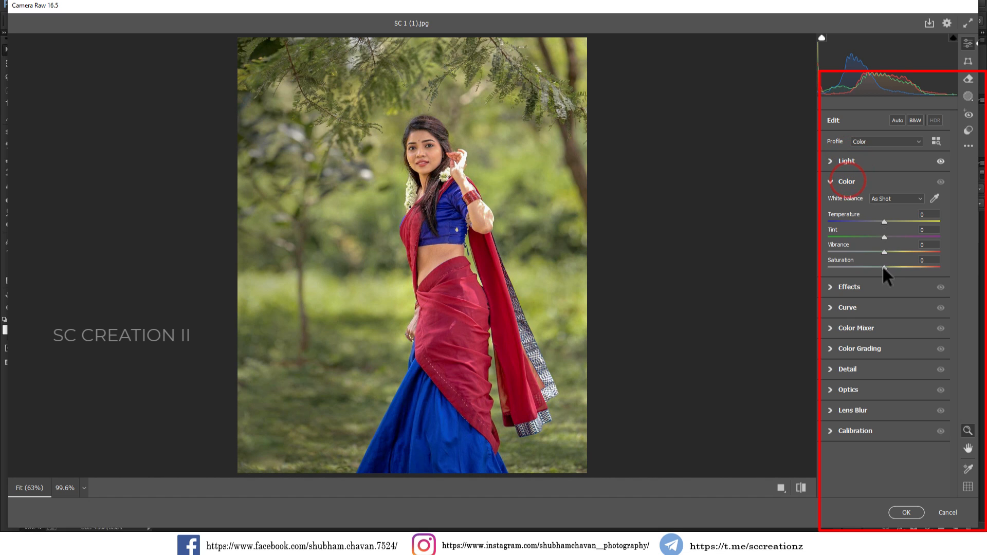
drag(883, 266, 881, 267)
click(853, 180)
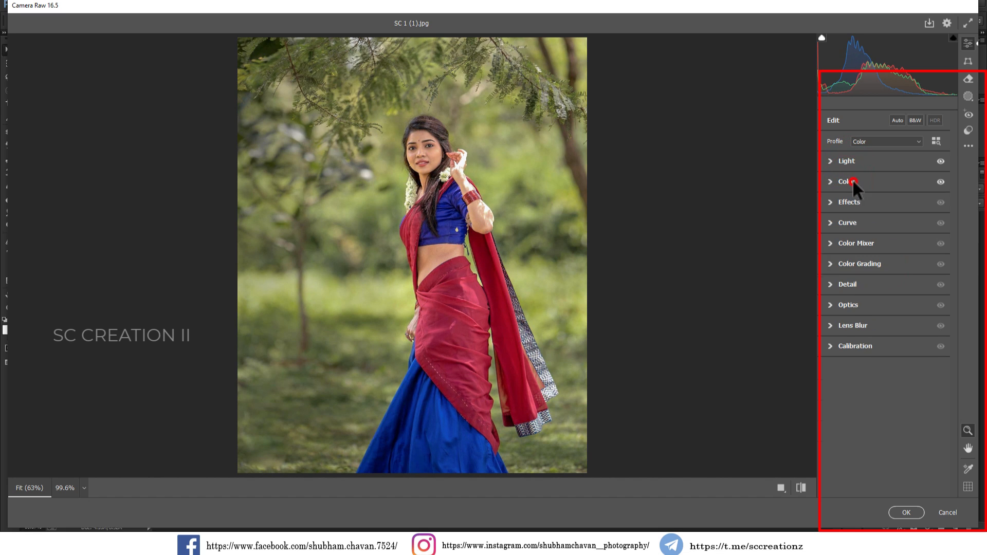
Step: Soften the photo in the Effects adjustments with Clarity -11 and Dehaze -4
click(843, 204)
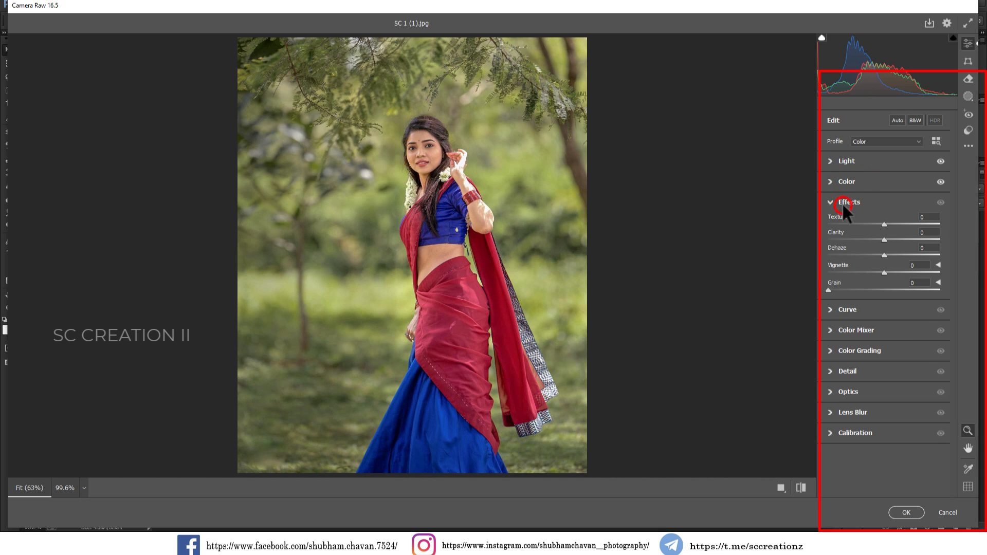
click(878, 239)
mouse_move(886, 254)
mouse_down()
mouse_move(899, 256)
mouse_move(883, 252)
mouse_up()
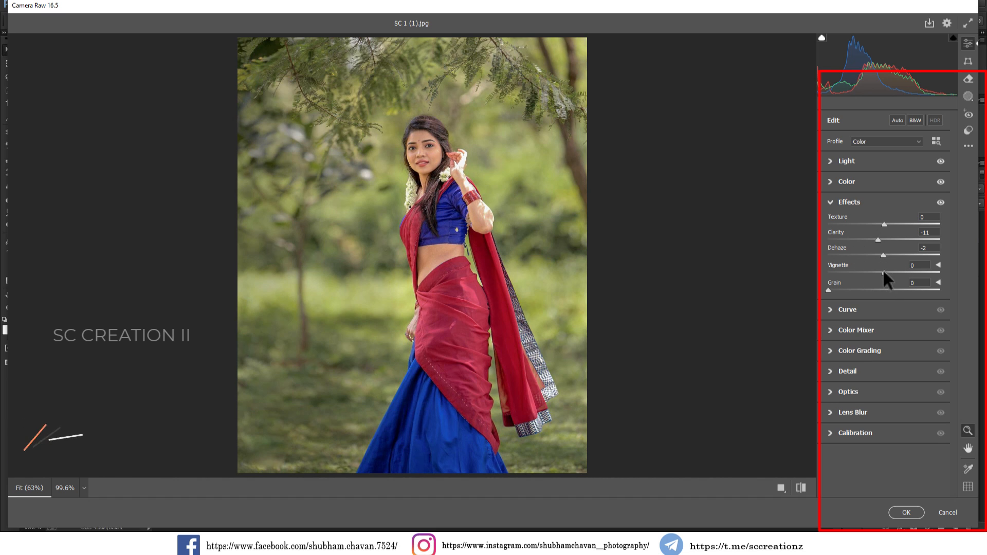
click(881, 252)
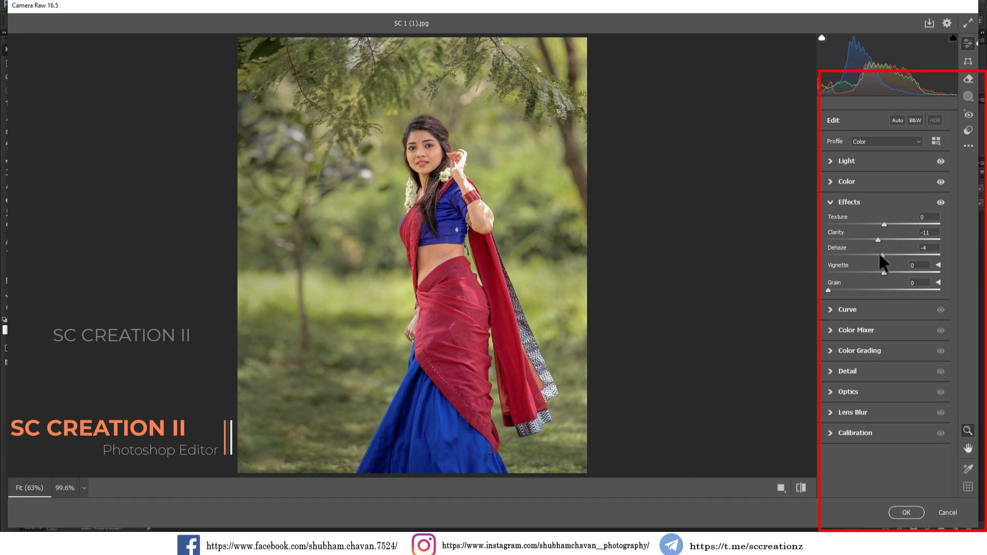
click(844, 202)
Step: Lift the black point of the combined RGB point curve to an output of 16
click(846, 224)
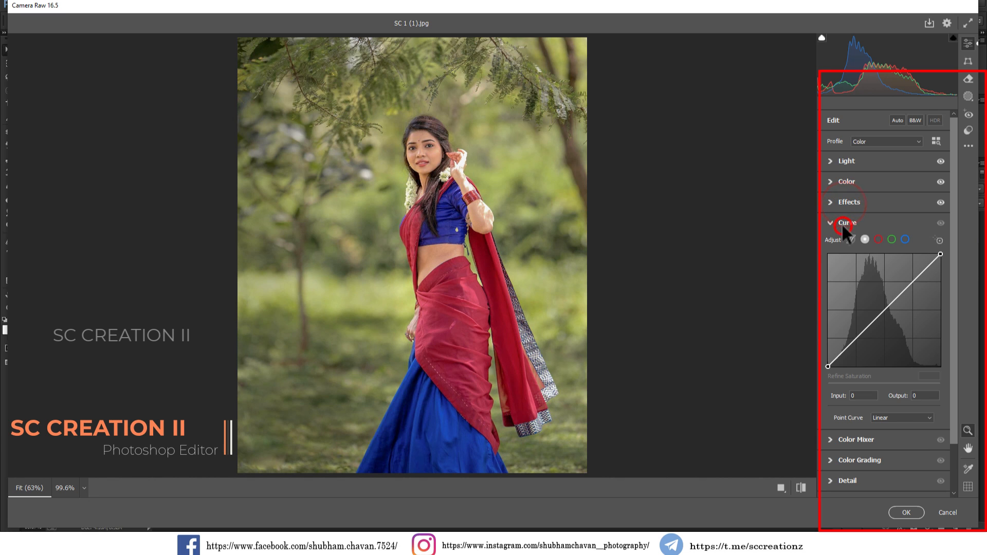
click(850, 239)
click(866, 240)
click(827, 366)
drag(826, 366, 824, 358)
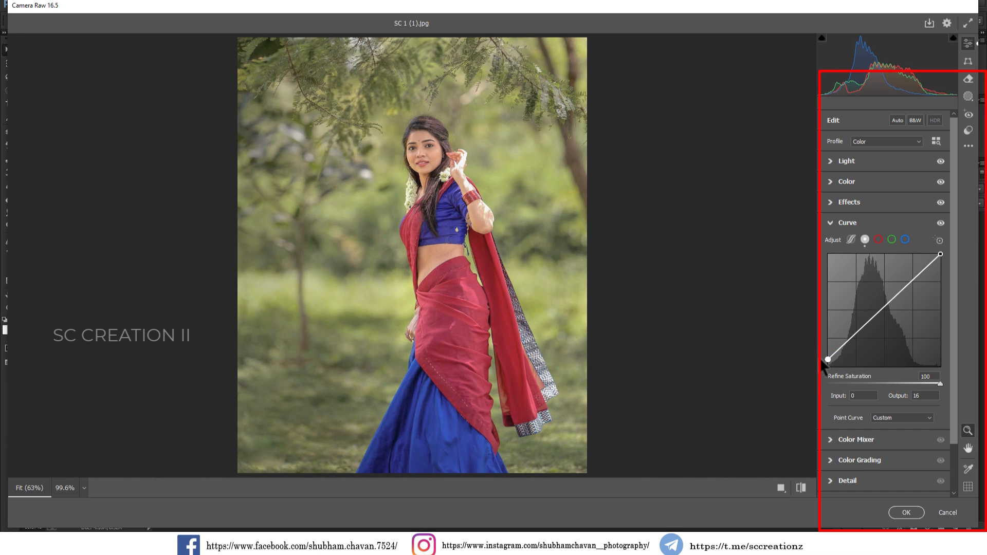
Step: Shape the RGB point curve with a shadow point and points at 77/76, 115/116 and 161/161, and lower the white point's output to 244
click(846, 346)
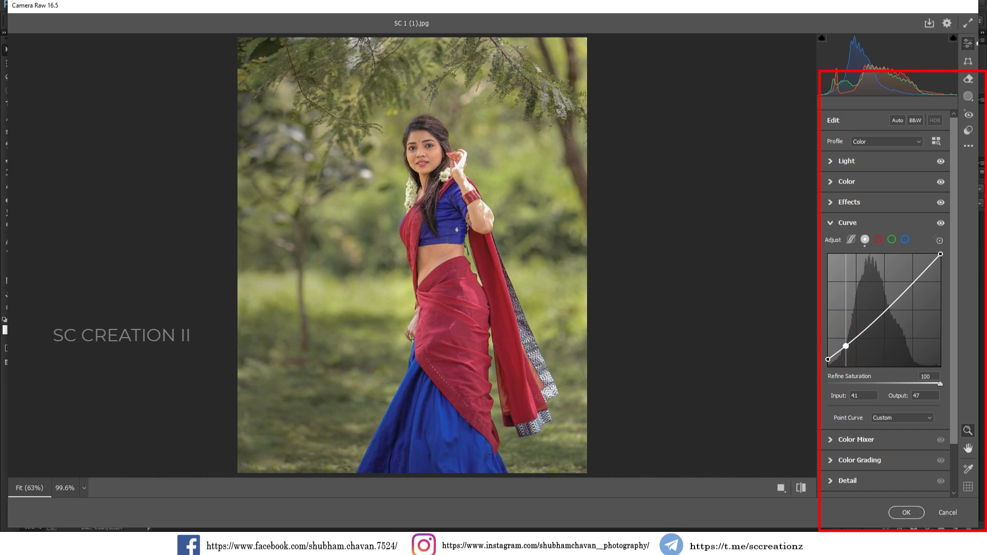
drag(845, 346, 842, 349)
click(862, 333)
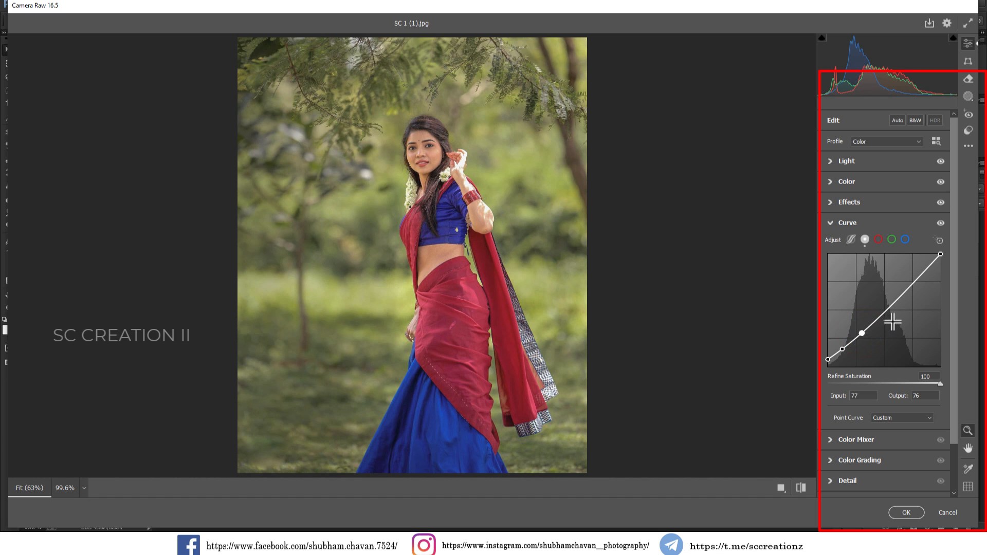
click(880, 317)
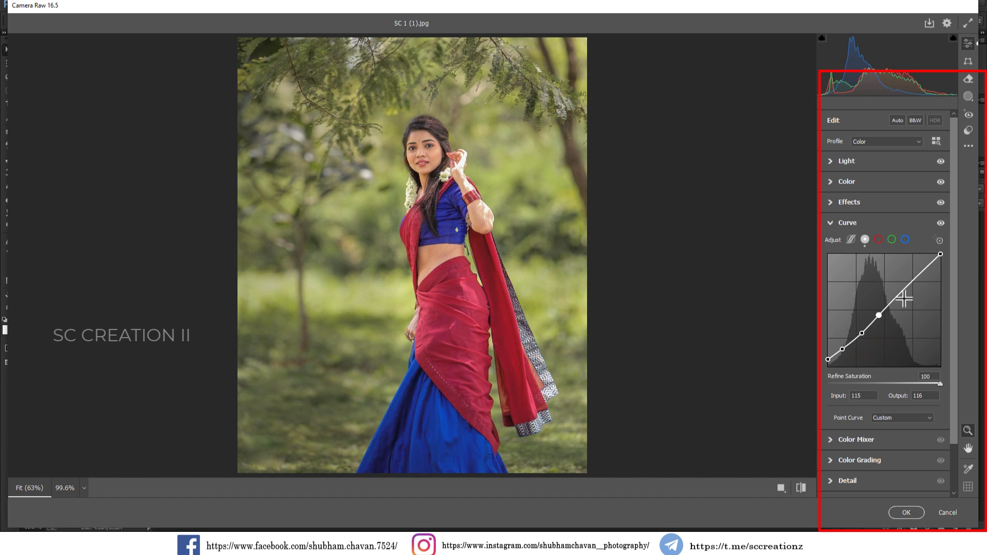
drag(898, 297, 896, 295)
drag(940, 254, 940, 258)
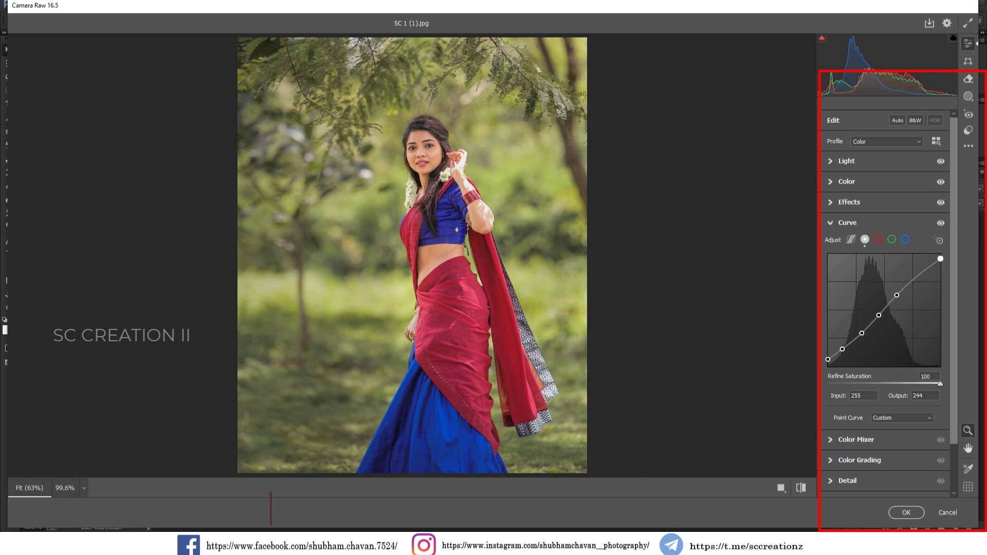
click(897, 296)
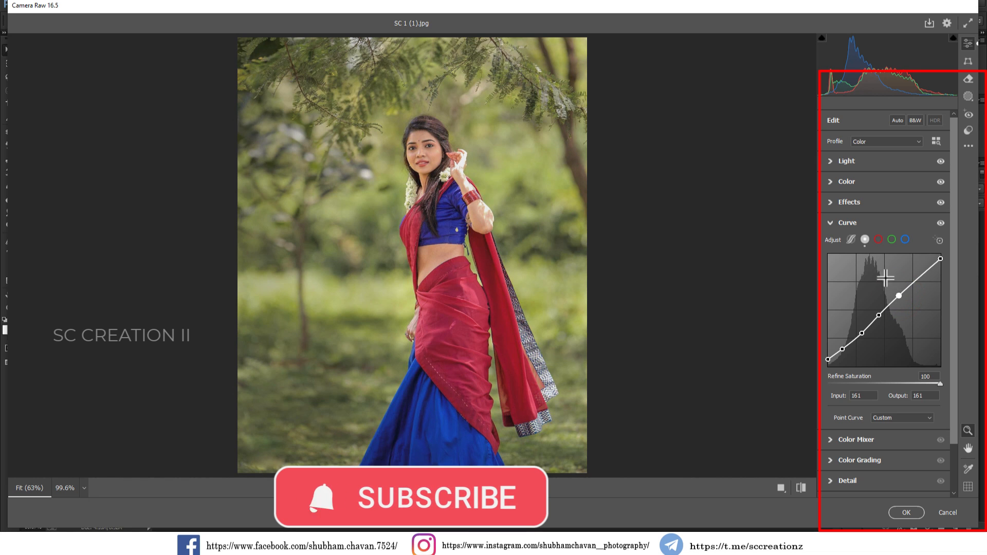
Step: Shape the red channel curve into an S-curve with lowered shadows, a midpoint at 143/147 and an upper point at 187/197
click(878, 239)
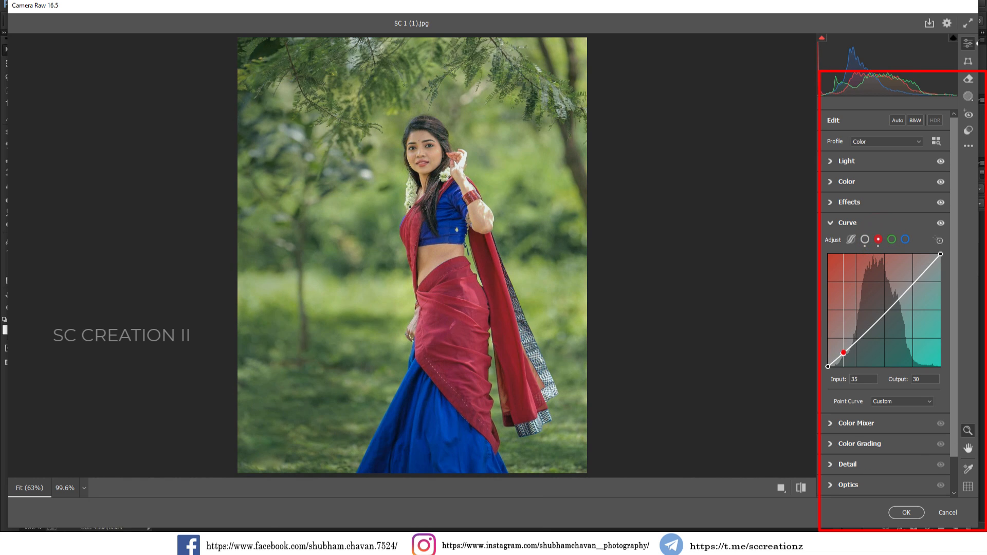
drag(845, 357, 867, 335)
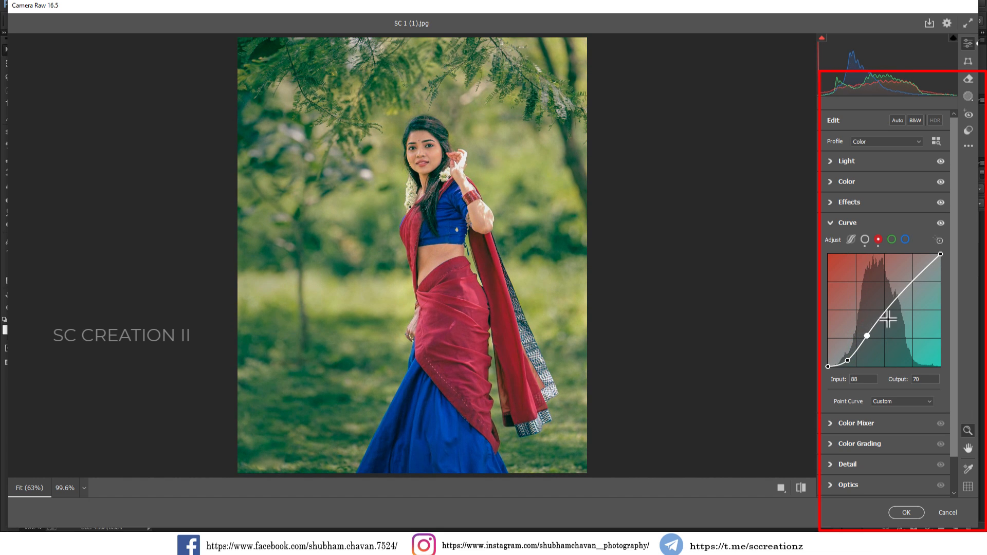
drag(867, 336, 891, 302)
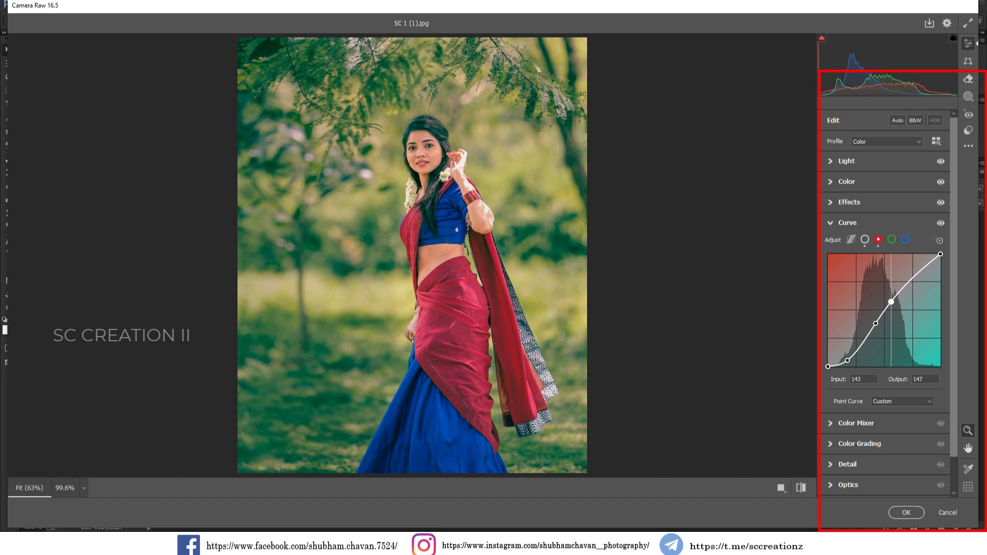
click(911, 280)
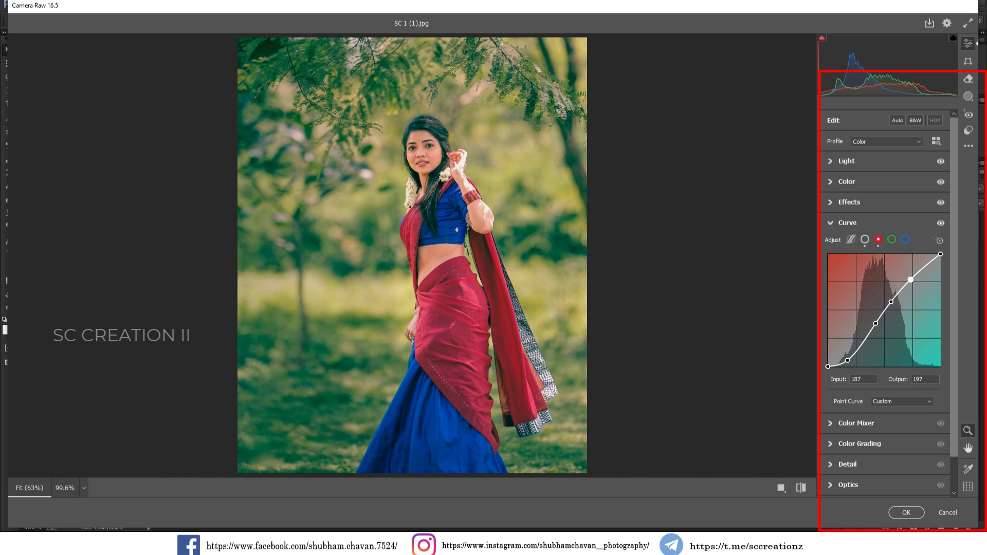
Step: Copy the red channel's curve settings and paste them into the green and blue channels
right_click(906, 311)
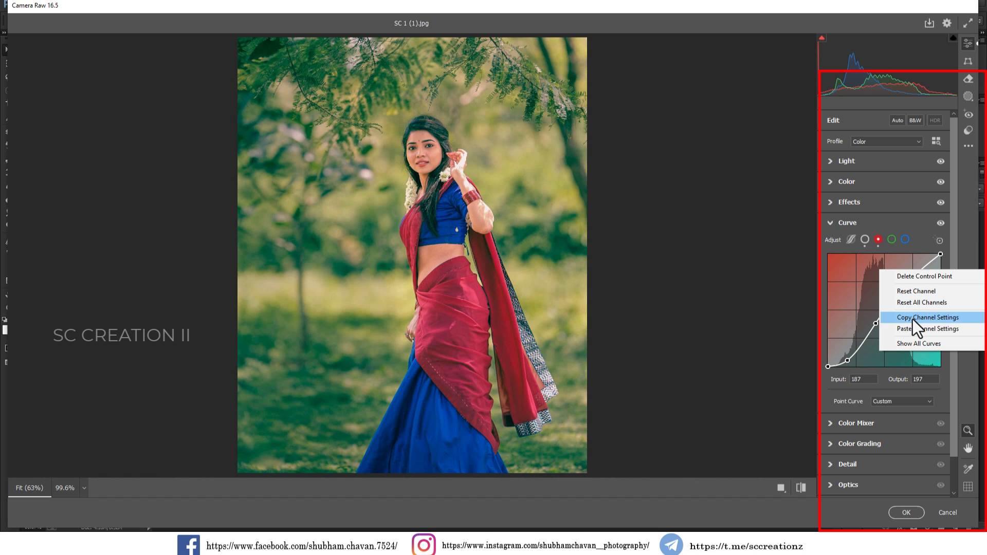
click(912, 318)
click(892, 239)
right_click(880, 255)
click(882, 298)
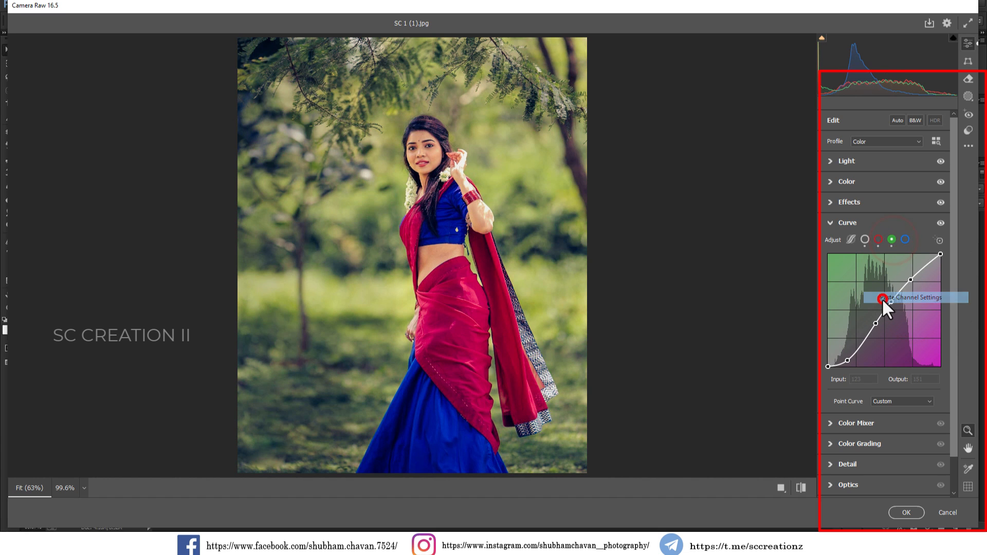
click(906, 239)
right_click(906, 255)
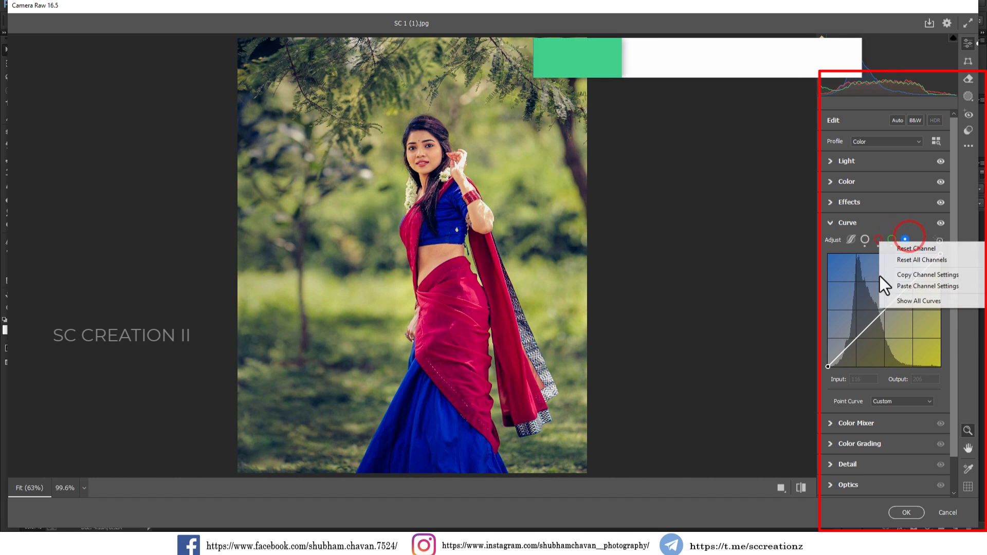
click(906, 286)
Step: Add a point to the green channel curve at input 163, output 173
click(894, 239)
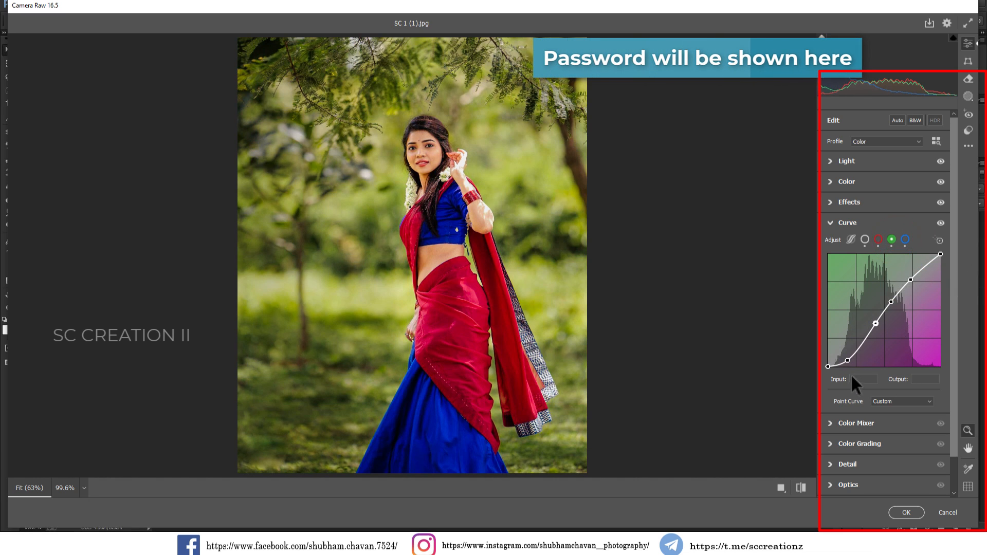
click(901, 290)
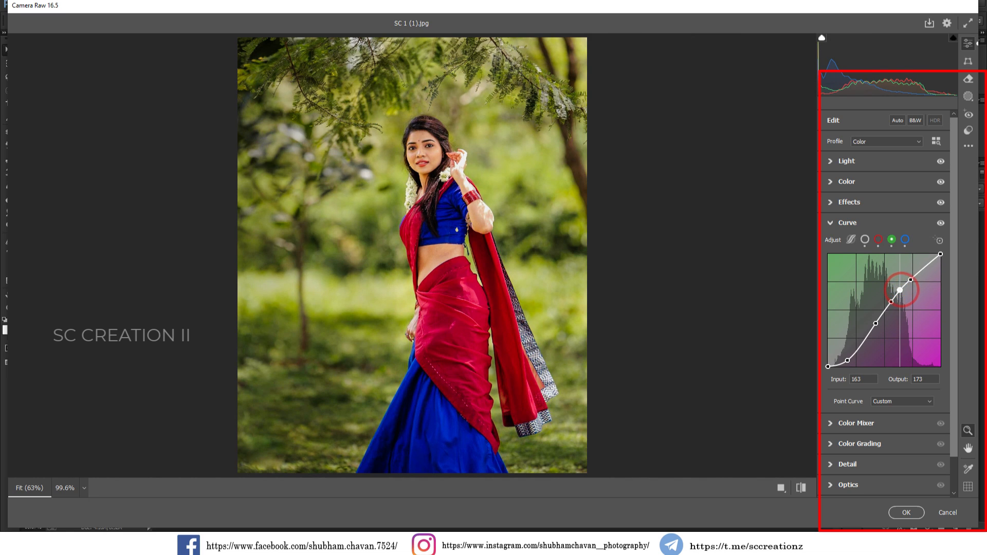
click(852, 223)
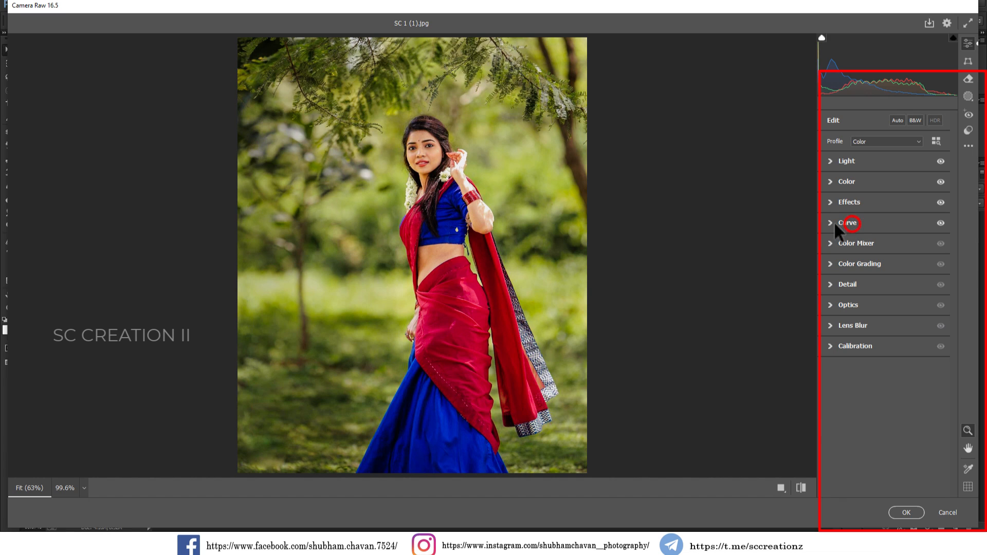
click(850, 223)
click(865, 239)
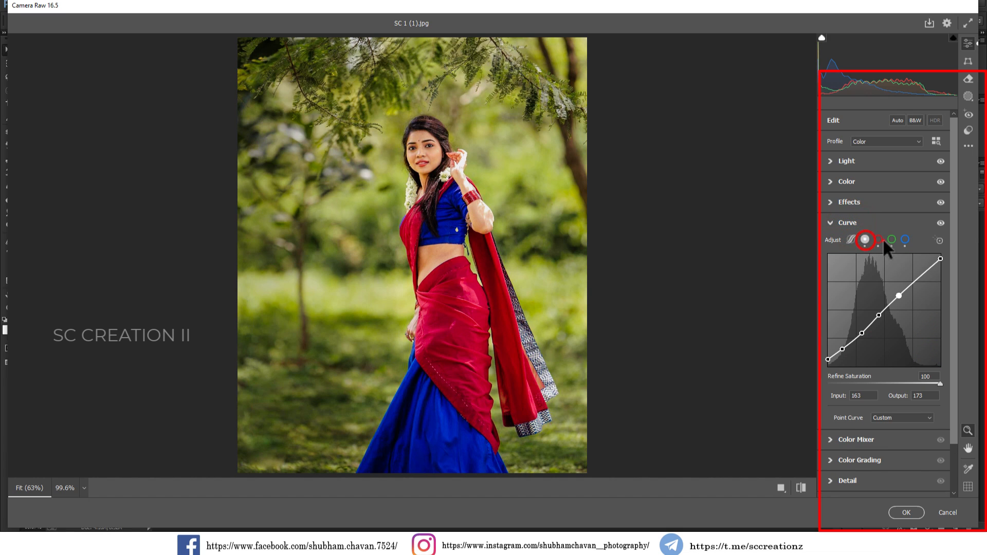
click(878, 239)
click(904, 240)
click(868, 223)
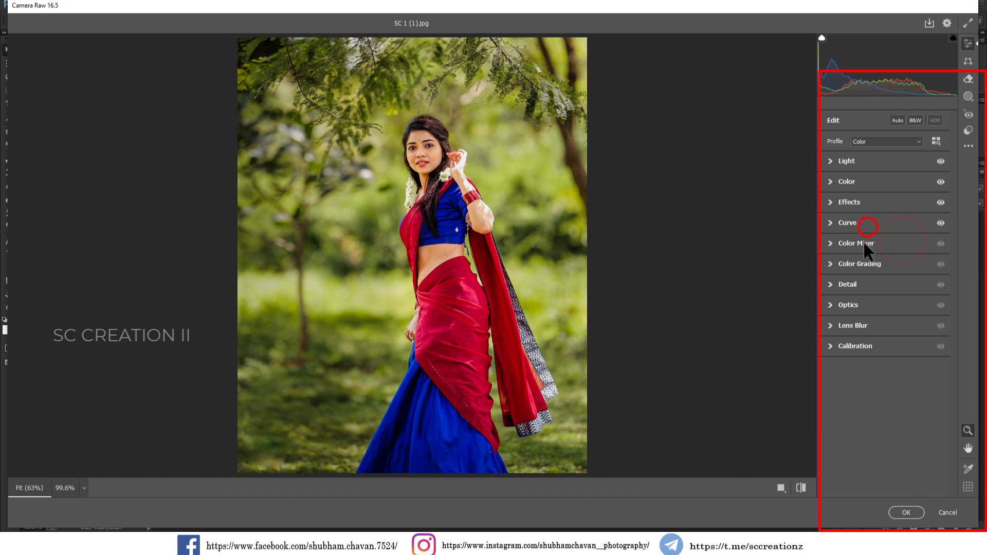
Step: Shift the yellow and green hues toward green in the HSL color mixer and lower the magenta hue slightly
click(864, 243)
click(833, 287)
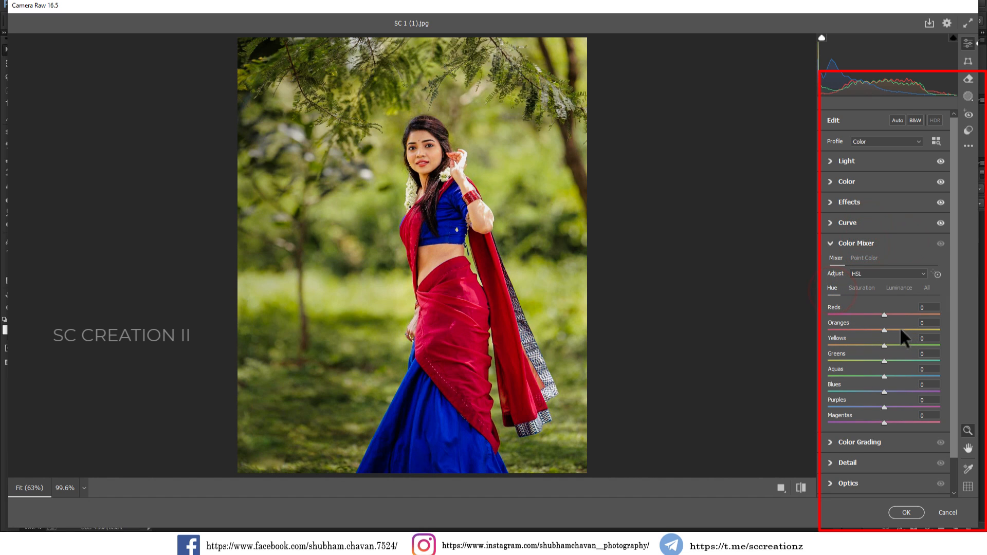
drag(882, 344, 901, 358)
drag(882, 422, 880, 422)
Step: Set the HSL saturation to Reds +10, Oranges +3, Yellows -37, Greens +13, Blues -24, Purples -28 and Magentas -24
click(864, 288)
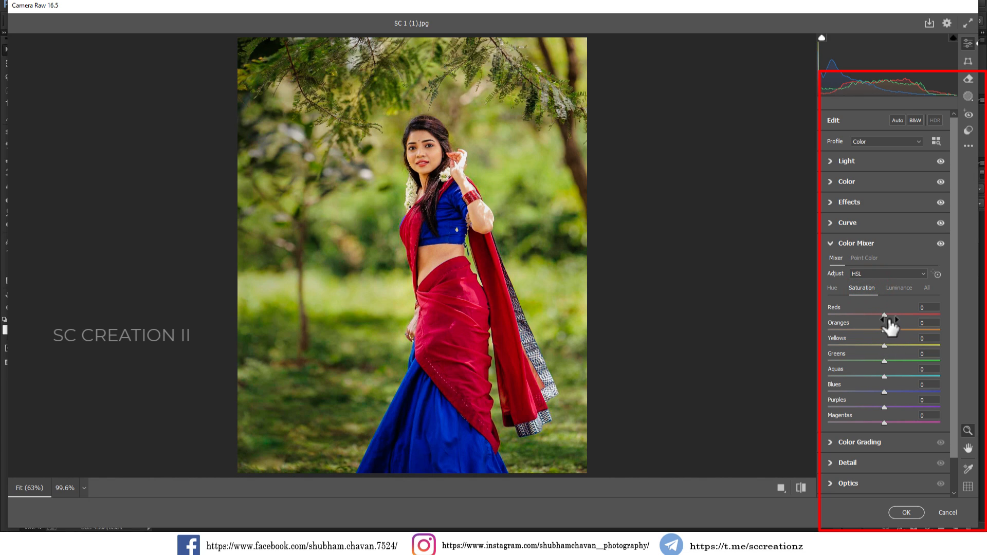
drag(885, 315, 890, 315)
drag(883, 329, 887, 329)
drag(870, 345, 878, 399)
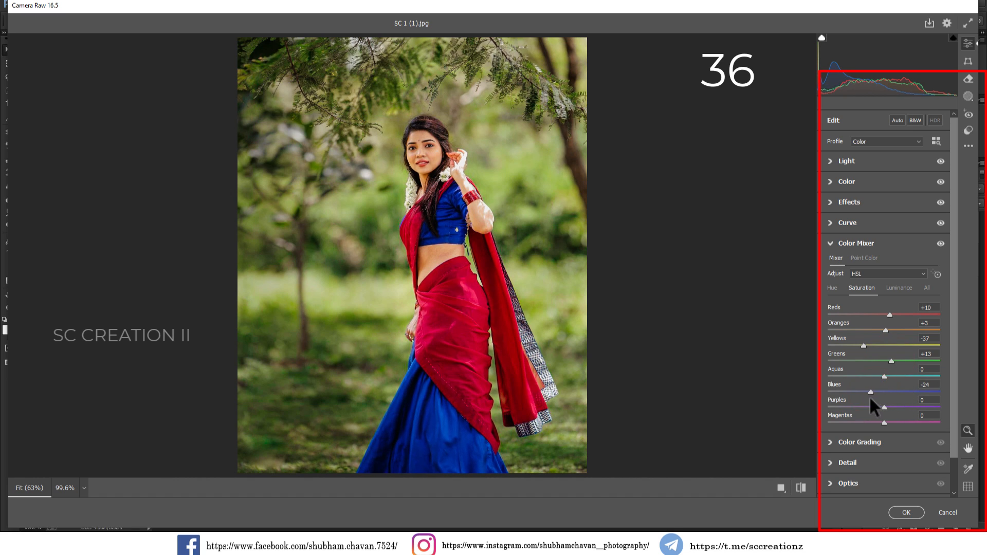
mouse_move(877, 421)
mouse_down()
mouse_move(868, 421)
mouse_move(936, 421)
mouse_move(846, 419)
mouse_move(867, 405)
mouse_up()
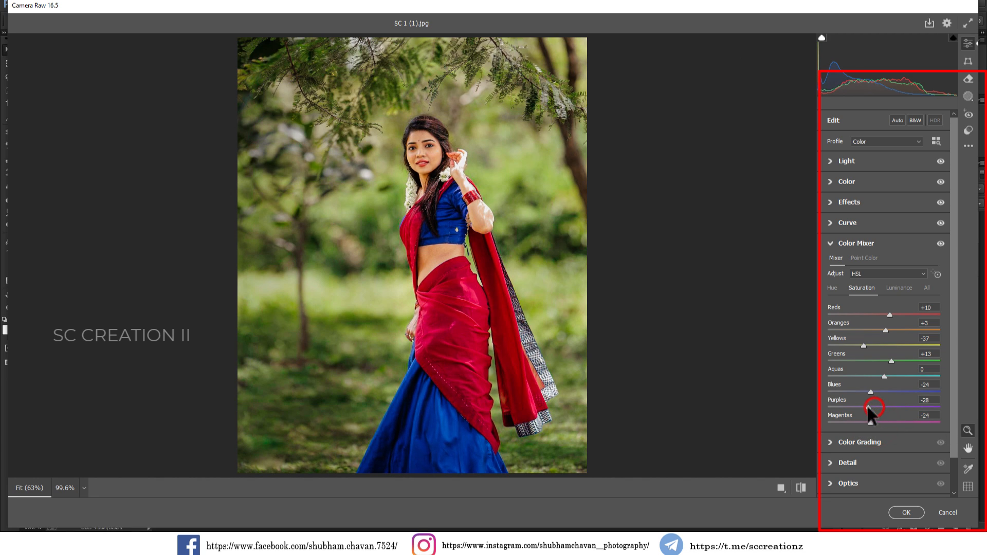
Step: Set the HSL luminance to Reds +26, Oranges +8, Yellows -10 and Greens -22, and darken the blues slightly
click(894, 287)
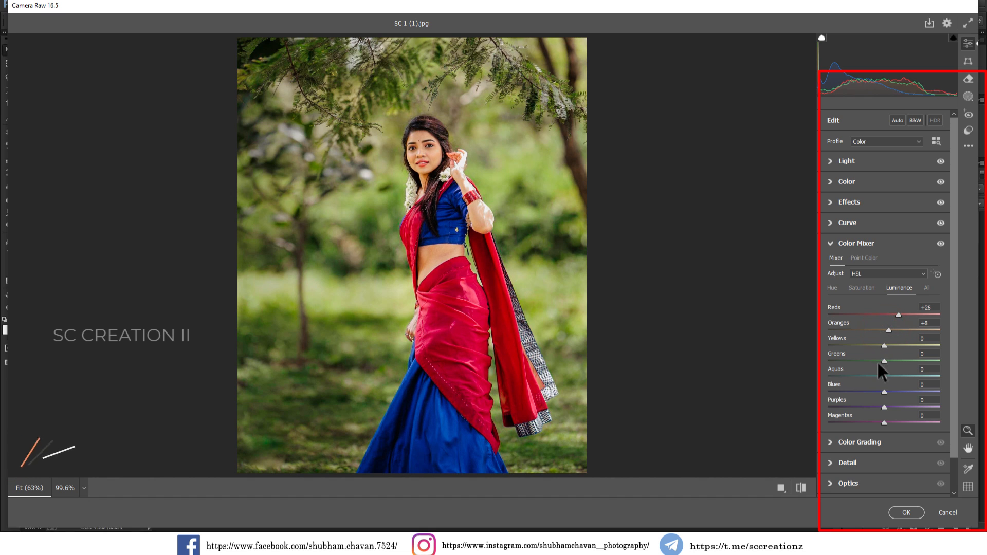
drag(885, 346, 870, 358)
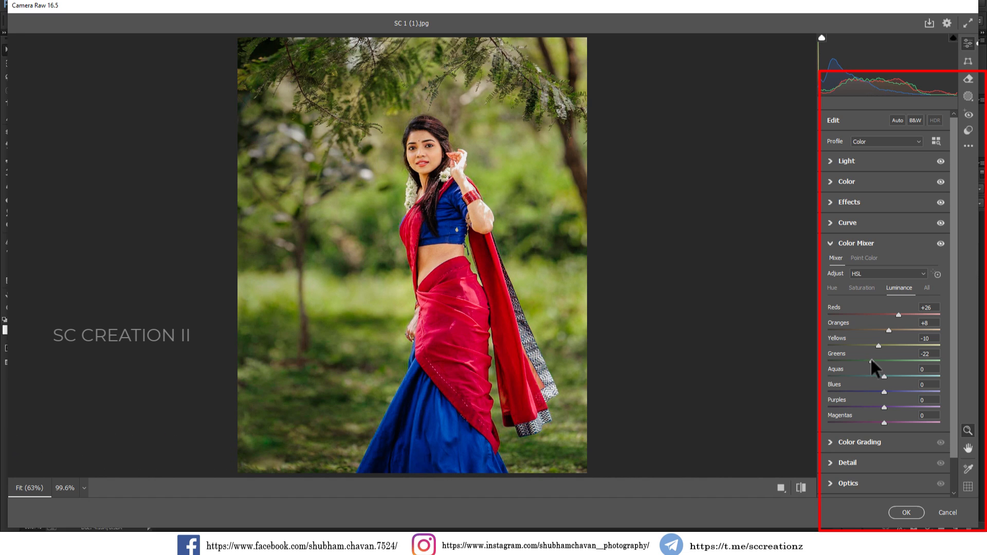
drag(884, 392, 877, 391)
click(833, 287)
click(839, 249)
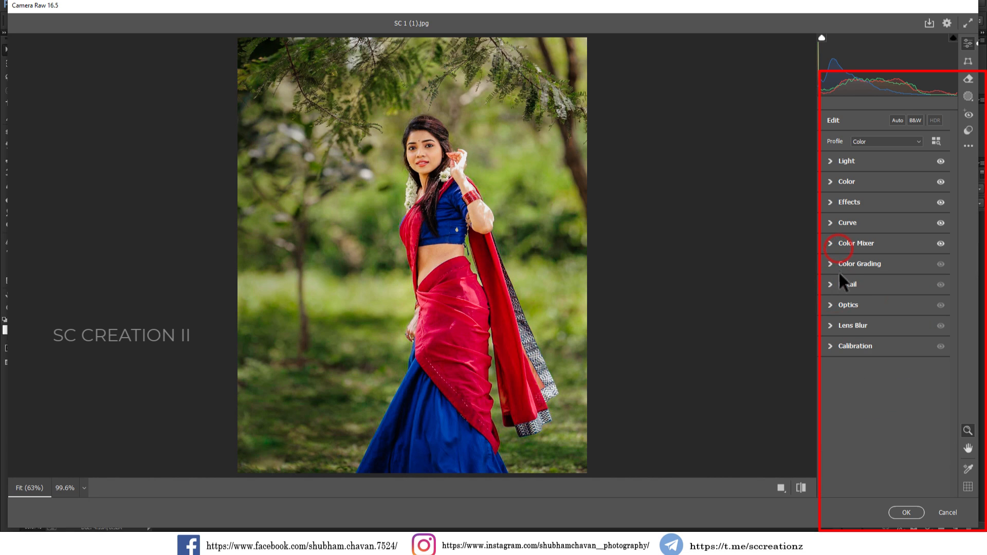
Step: Color grade the shadows with hue 50 and a slight saturation increase, and set the blending to 100
click(843, 264)
click(880, 205)
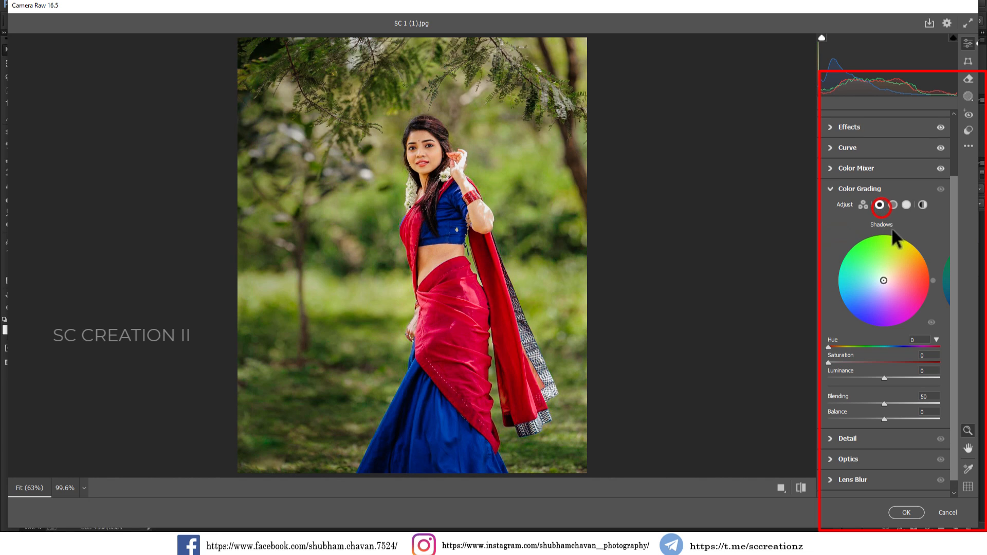
click(916, 340)
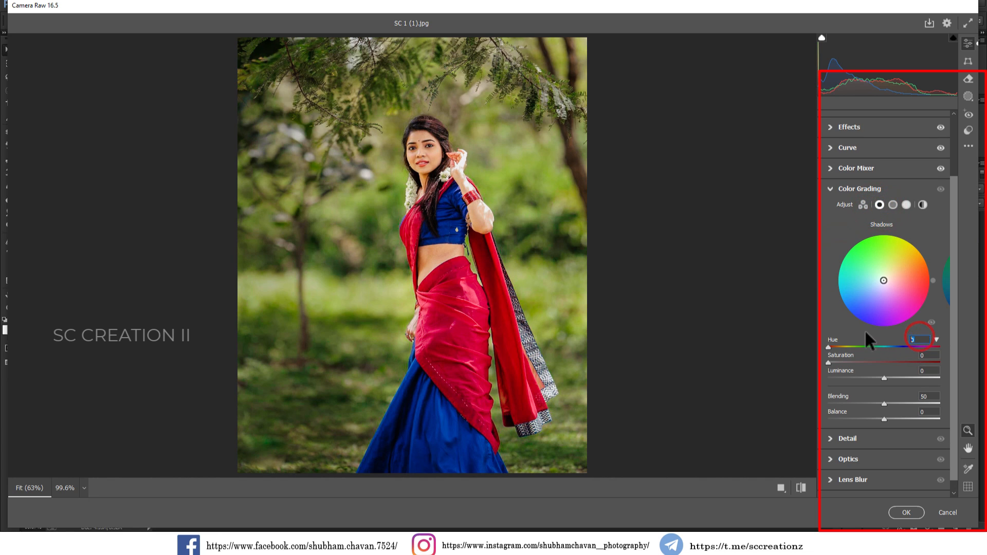
text(50)
click(833, 363)
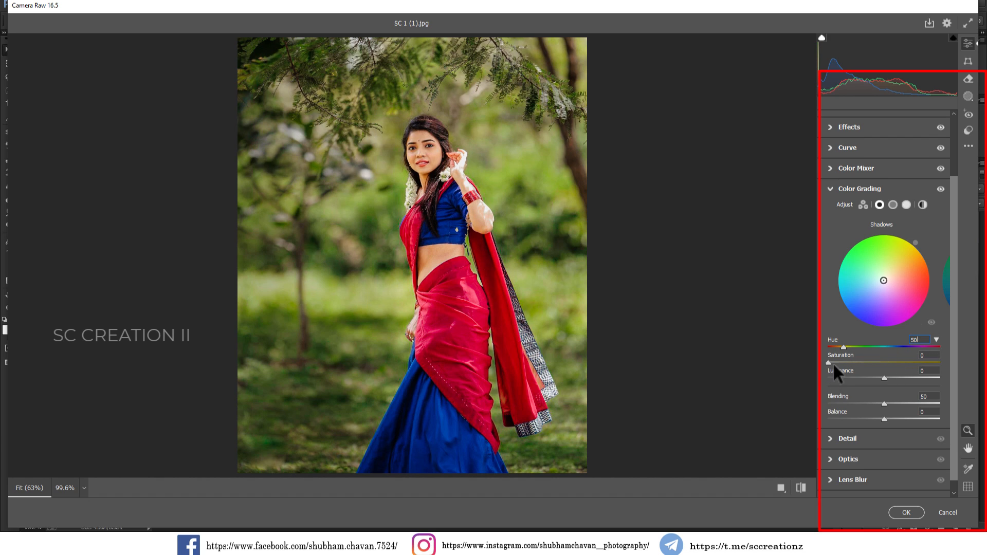
drag(834, 362, 834, 361)
Step: Color grade the highlights with hue 65 and saturation 5
click(906, 204)
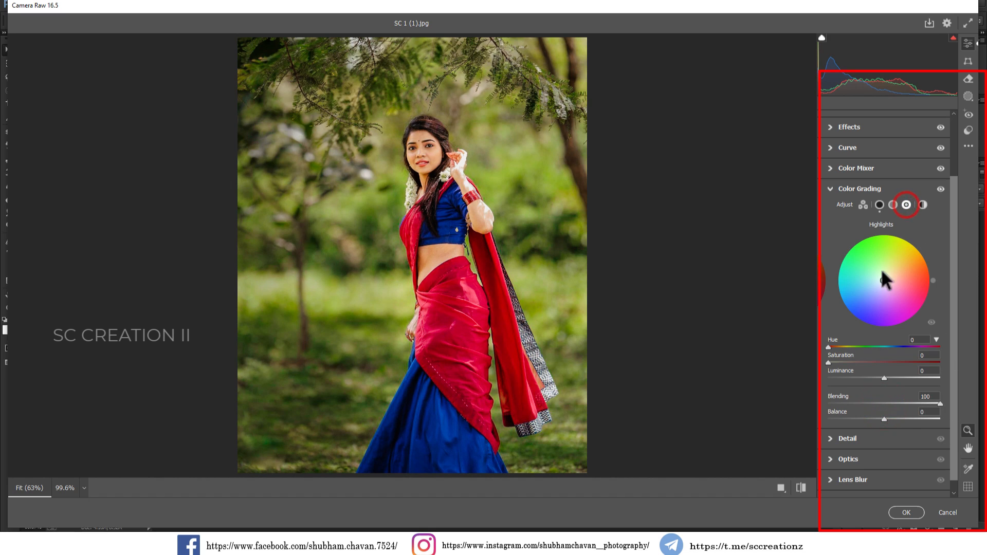
click(914, 338)
text(65)
click(931, 355)
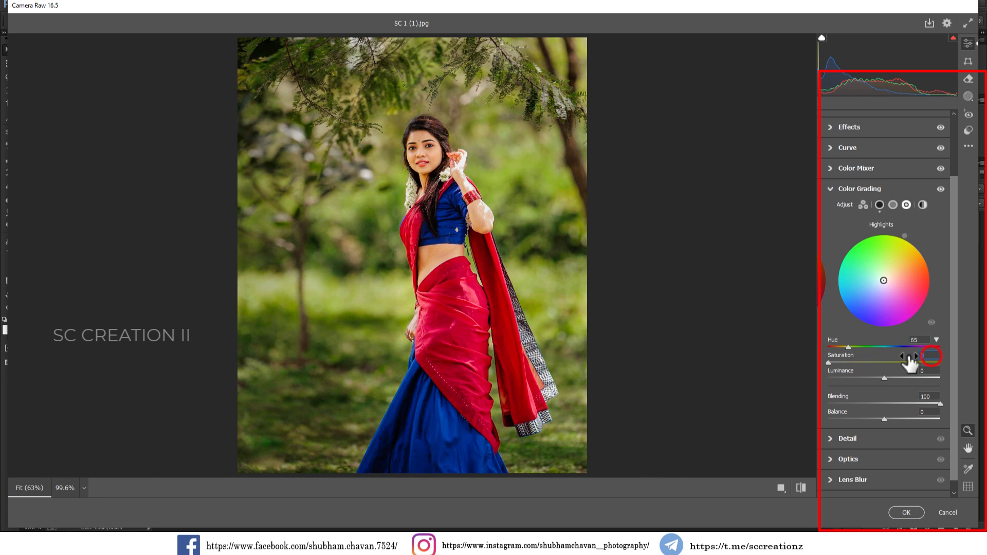
text(5)
click(850, 188)
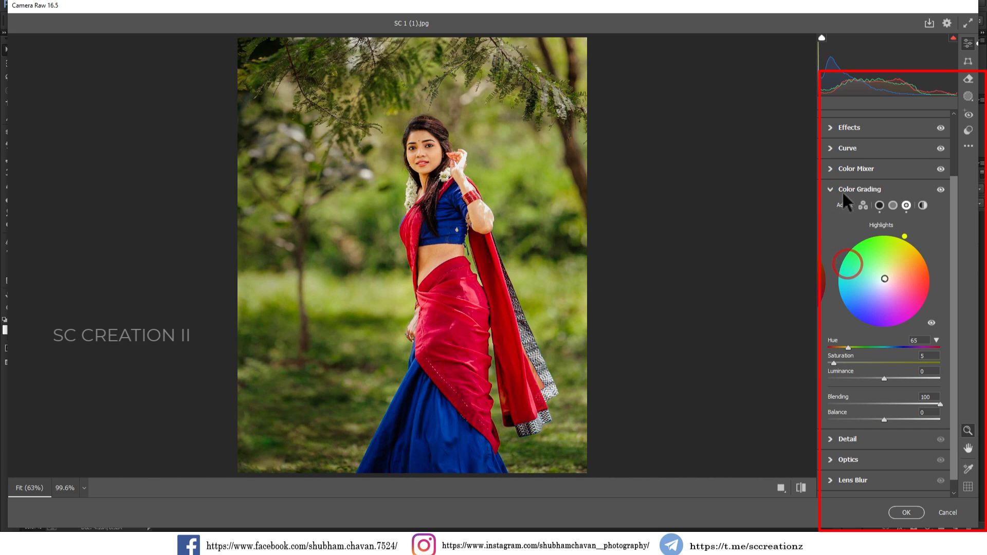
click(837, 186)
Step: Set the detail adjustments to Sharpening 23, Noise Reduction 22 and Color Noise Reduction 21
click(846, 284)
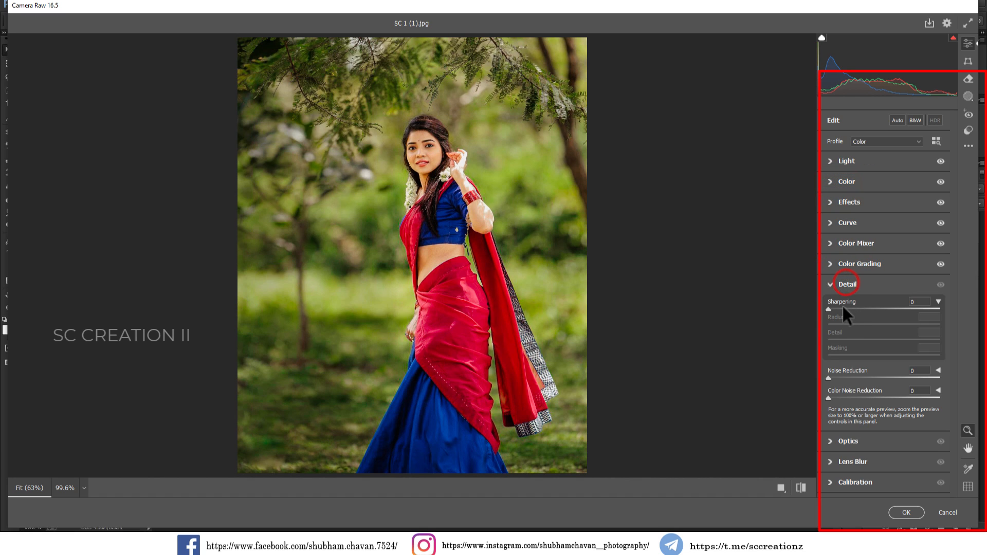
click(843, 307)
drag(846, 306, 844, 304)
drag(838, 376, 851, 396)
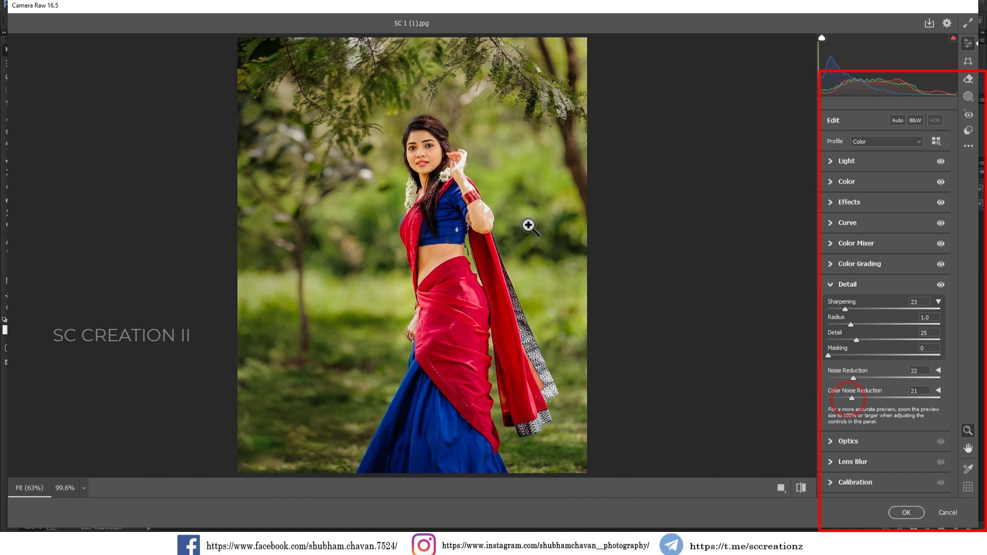
drag(454, 164, 492, 182)
click(492, 183)
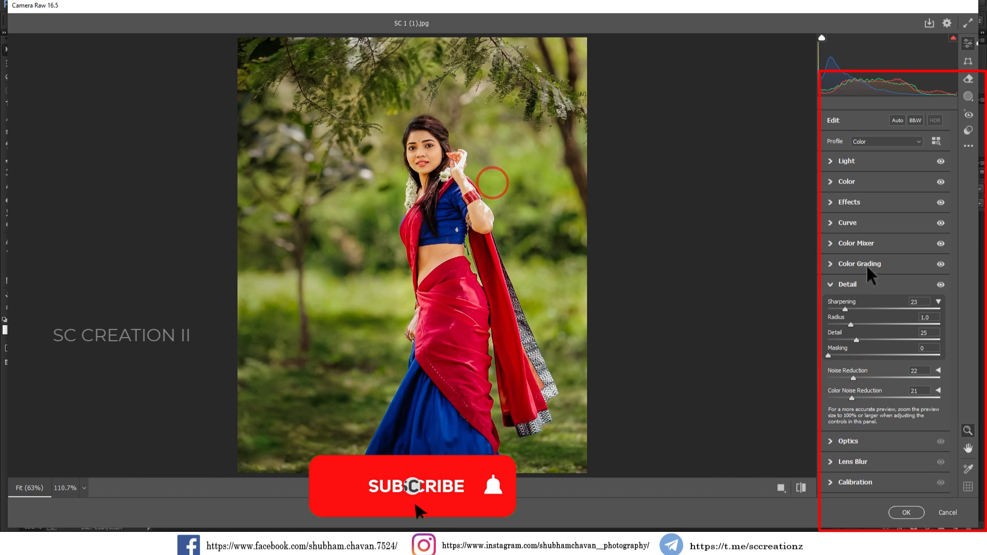
click(842, 281)
Step: Calibrate the primaries to Blue hue -13 and saturation +21, Green hue +80 and saturation +10, and Red hue +17
click(839, 347)
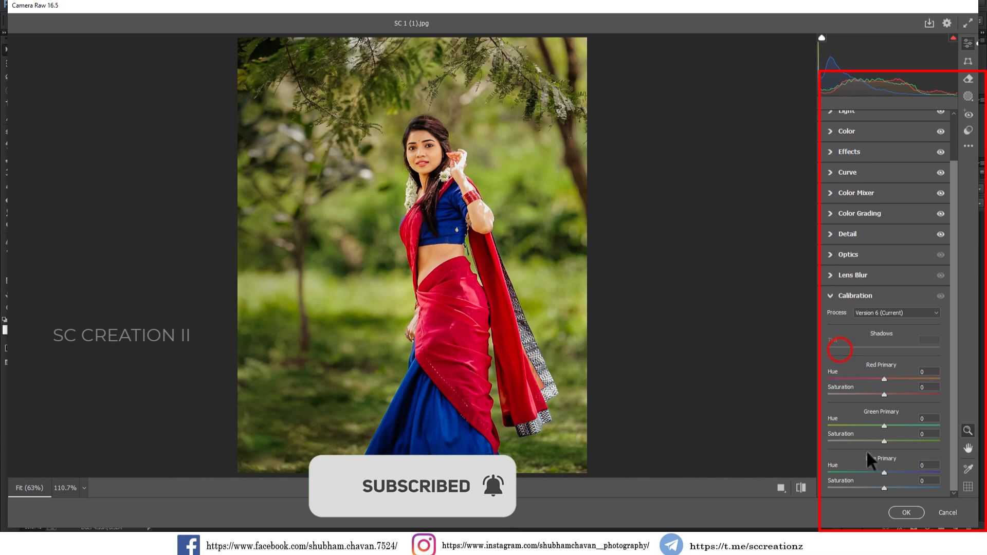
drag(895, 488, 883, 468)
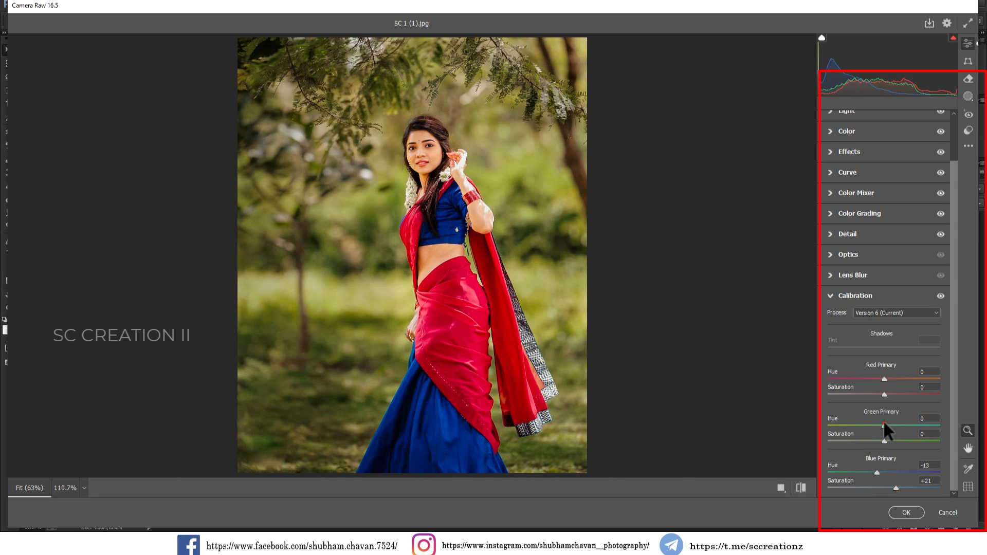
drag(884, 425, 899, 425)
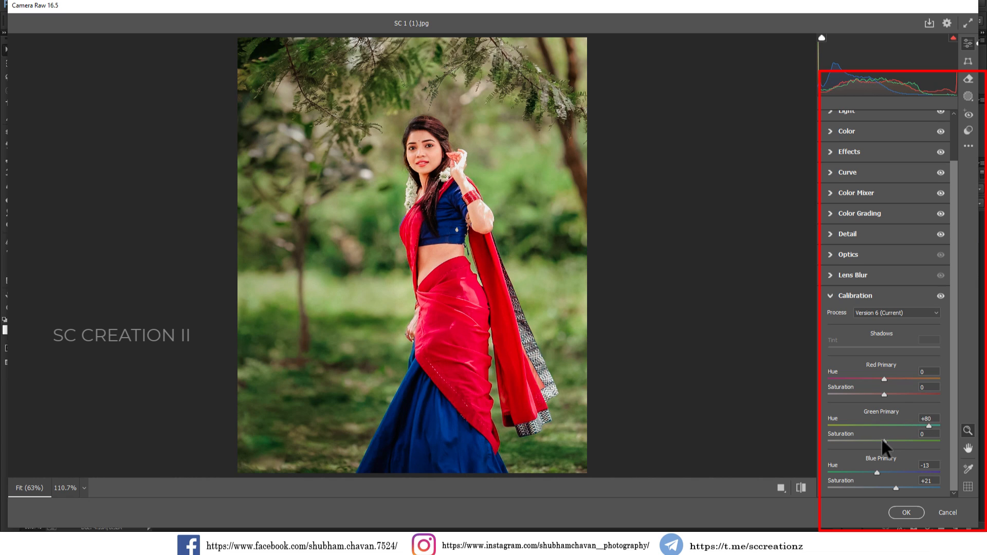
drag(884, 441, 878, 440)
mouse_move(877, 443)
mouse_down()
mouse_move(888, 443)
mouse_move(852, 441)
mouse_move(888, 441)
mouse_up()
drag(884, 378, 897, 379)
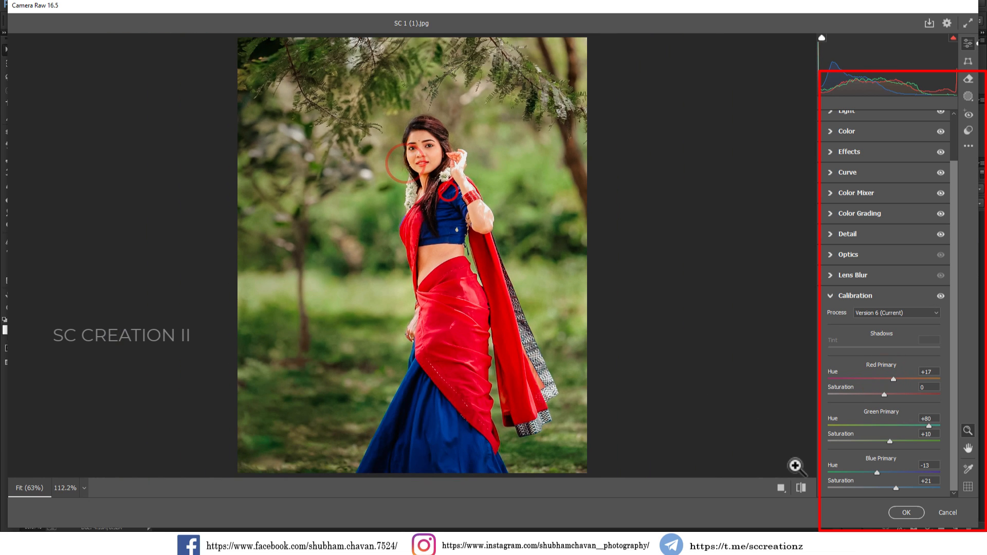
Step: Show the before and after versions side by side and set the light Highlights to -4
click(779, 486)
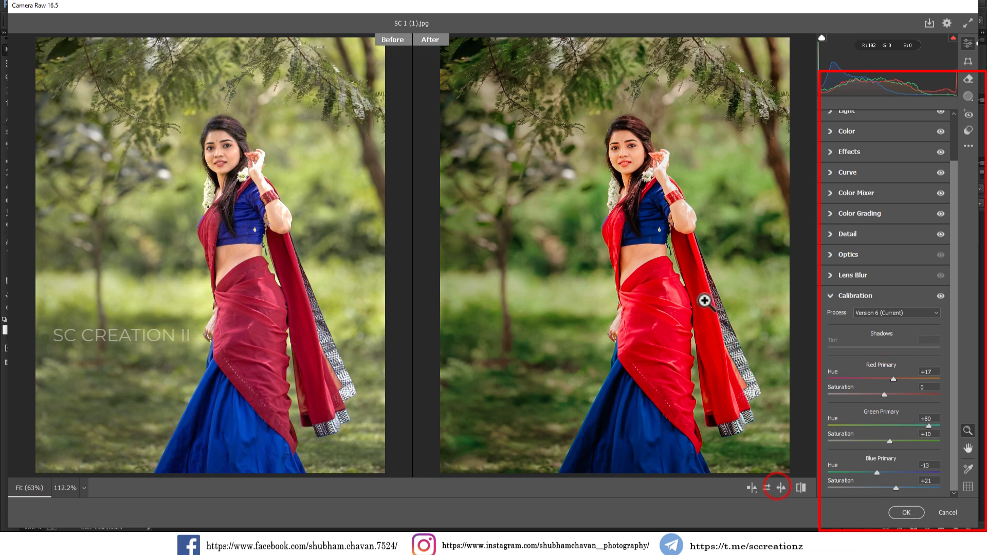
click(591, 317)
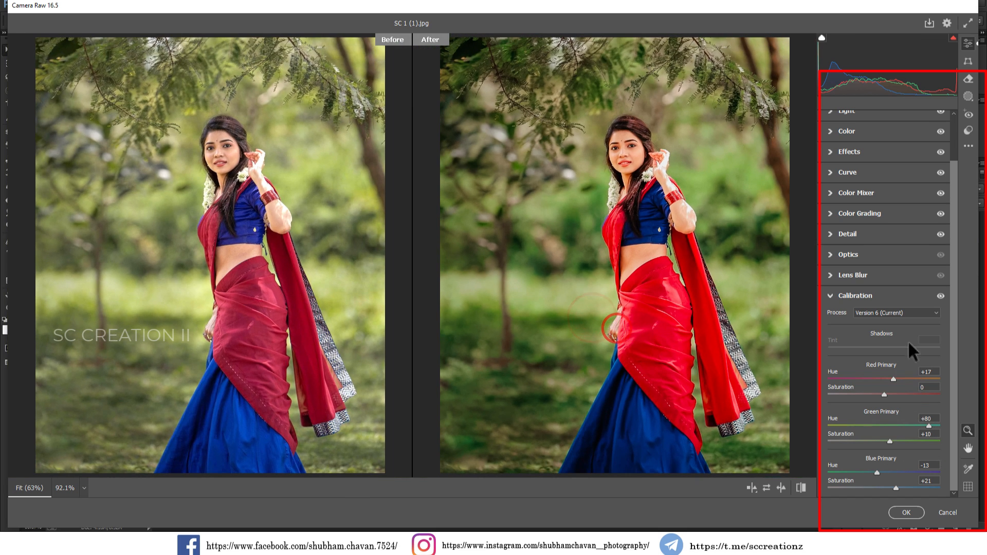
click(844, 297)
click(832, 160)
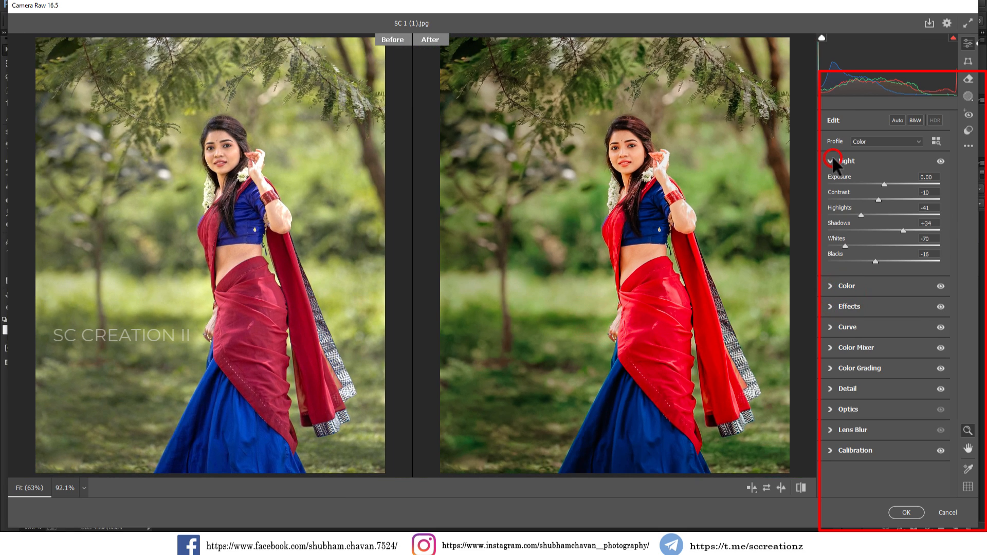
drag(860, 214, 890, 226)
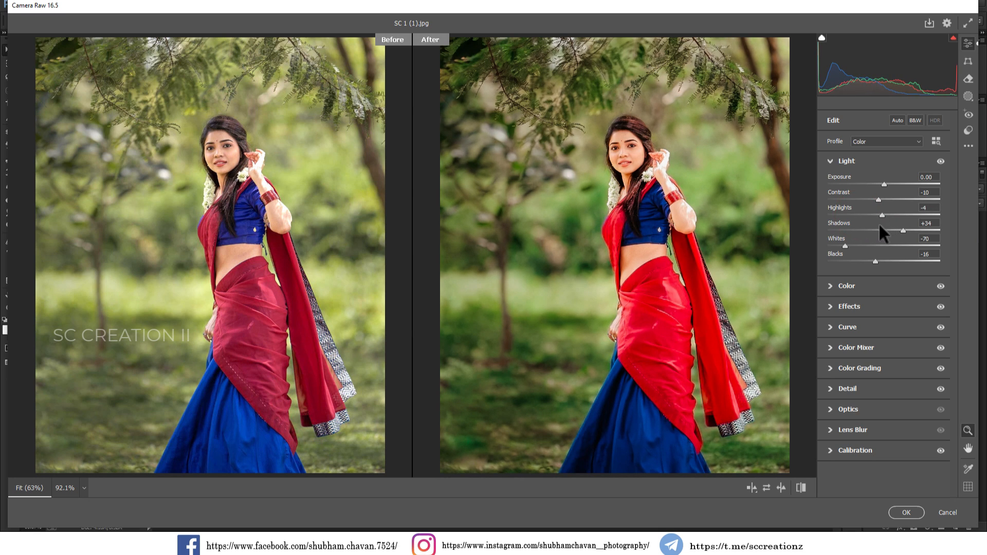
Step: Reduce the saturation of the yellows in the HSL color mixer
click(855, 353)
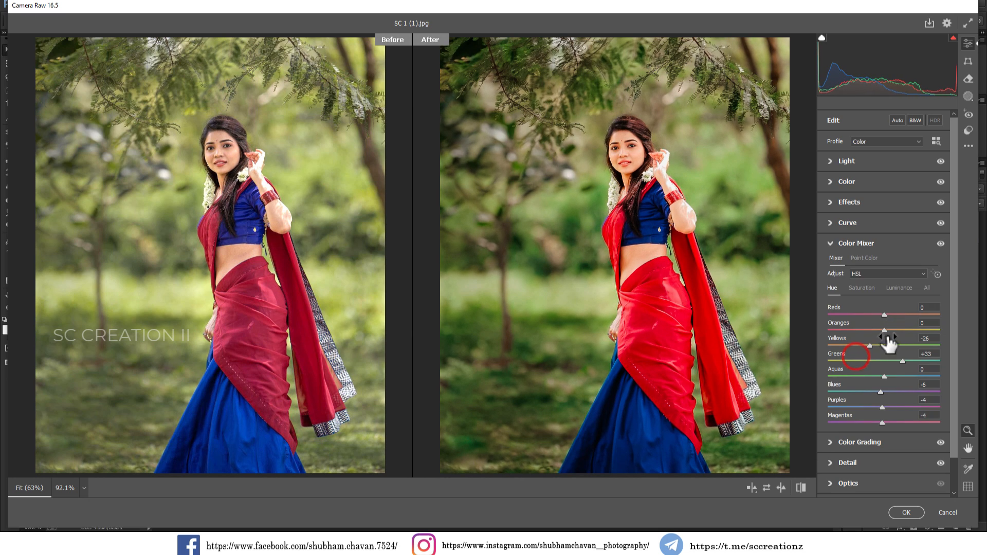
click(862, 286)
mouse_move(876, 344)
mouse_down()
mouse_move(890, 343)
mouse_move(837, 344)
mouse_move(916, 357)
mouse_move(857, 345)
mouse_up()
click(844, 244)
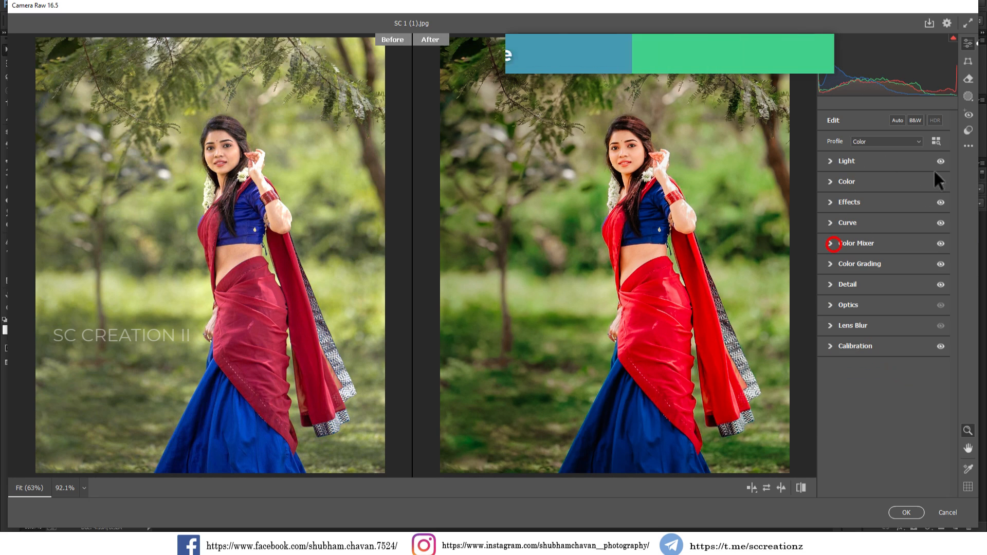
Step: Save the current Camera Raw edit settings as an XMP preset file with the Default subset
click(968, 146)
click(894, 276)
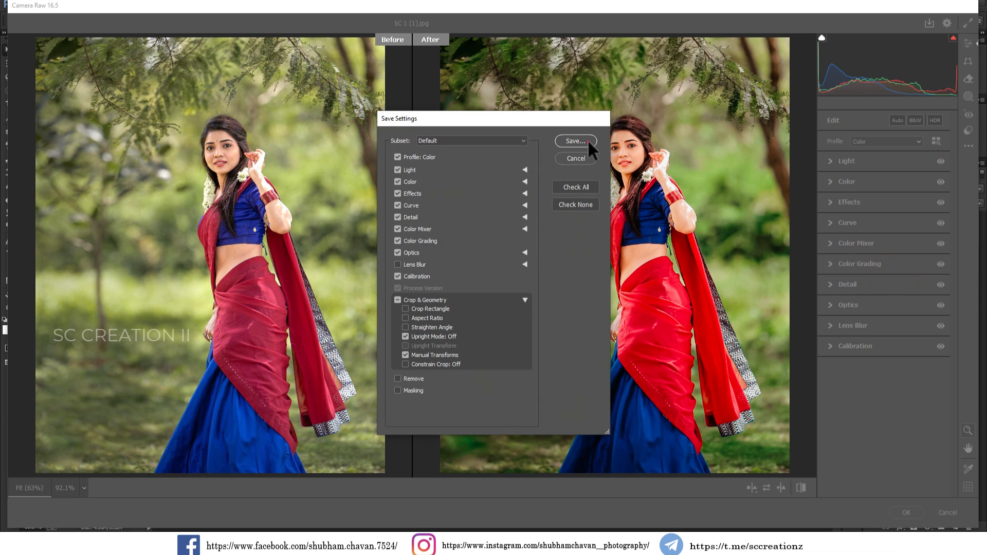
click(589, 142)
click(901, 515)
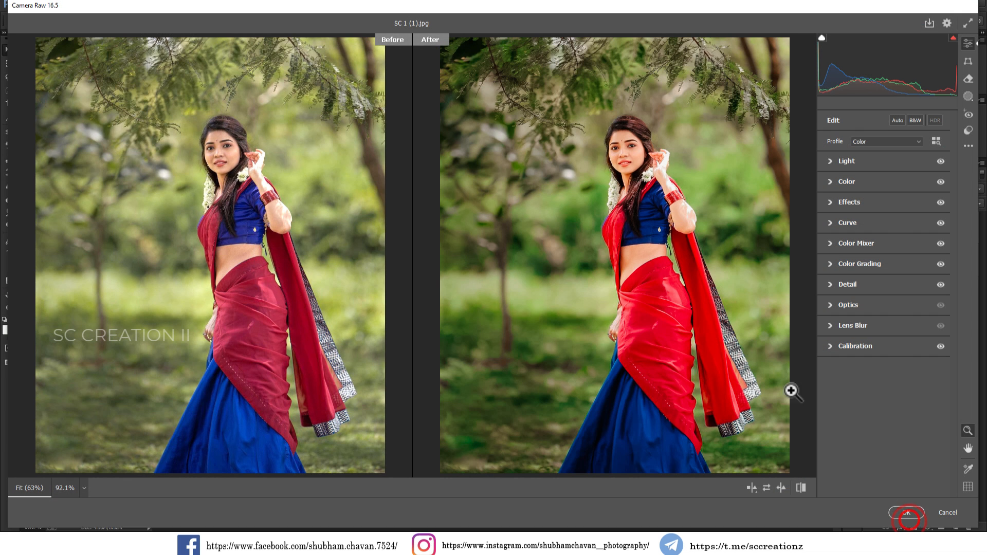
Step: Mask the background, set its Texture to -4, Clarity to -14 and Dehaze to +5, and apply the Camera Raw edits
scroll(642, 155, up, 1)
scroll(641, 157, up, 1)
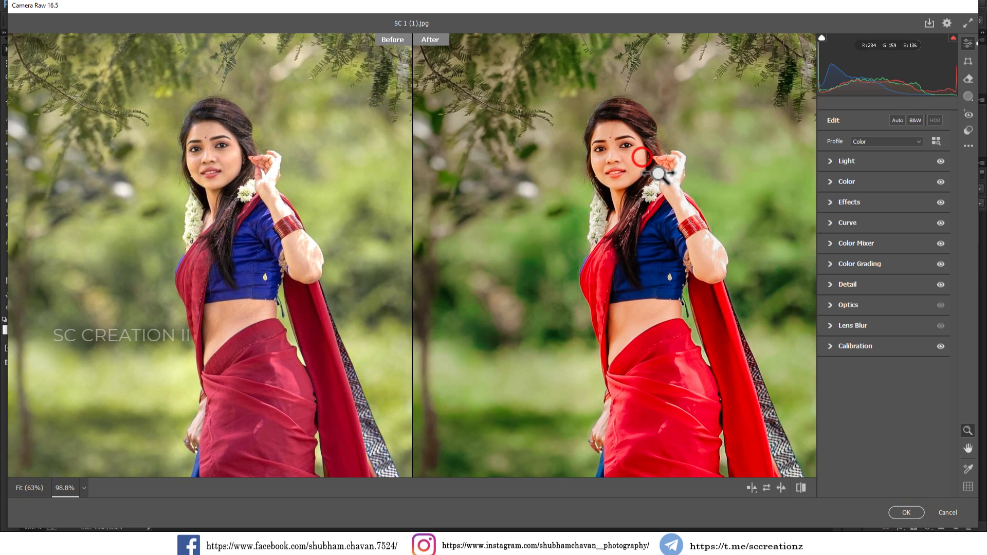
scroll(641, 157, down, 2)
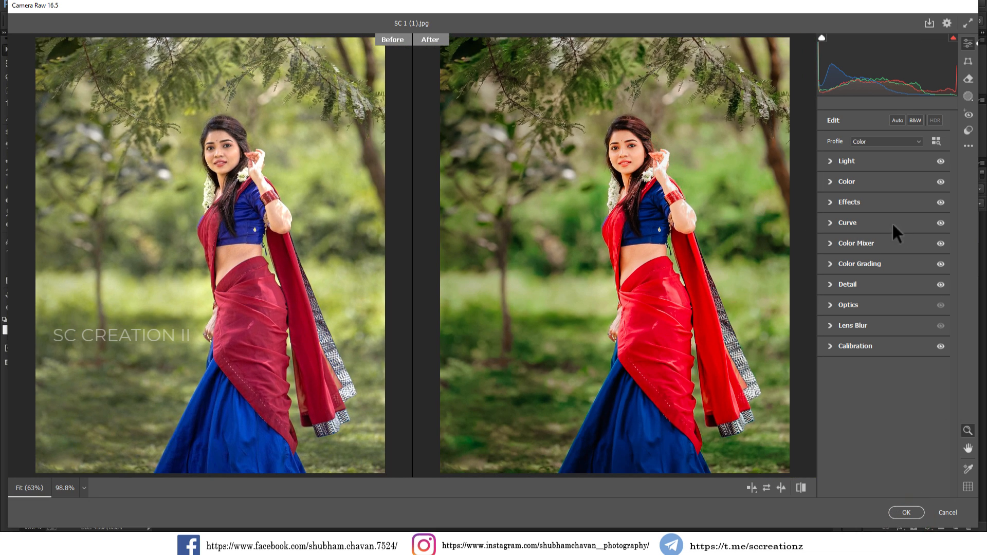
click(969, 96)
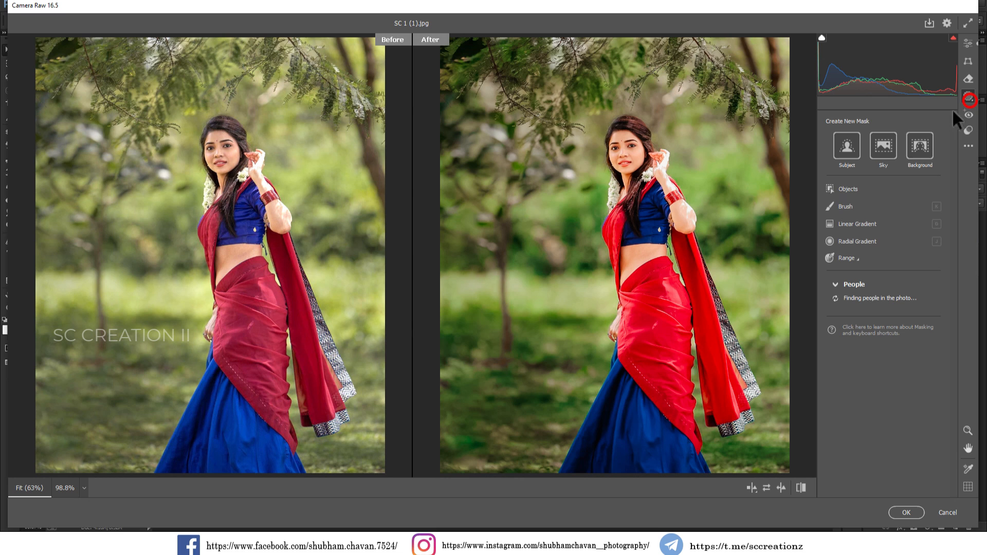
click(920, 145)
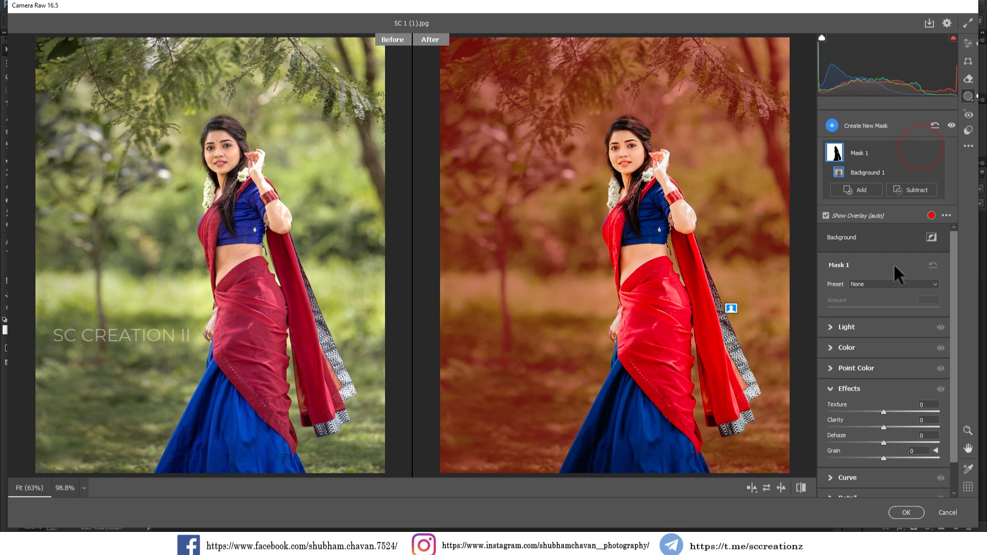
drag(884, 409, 879, 381)
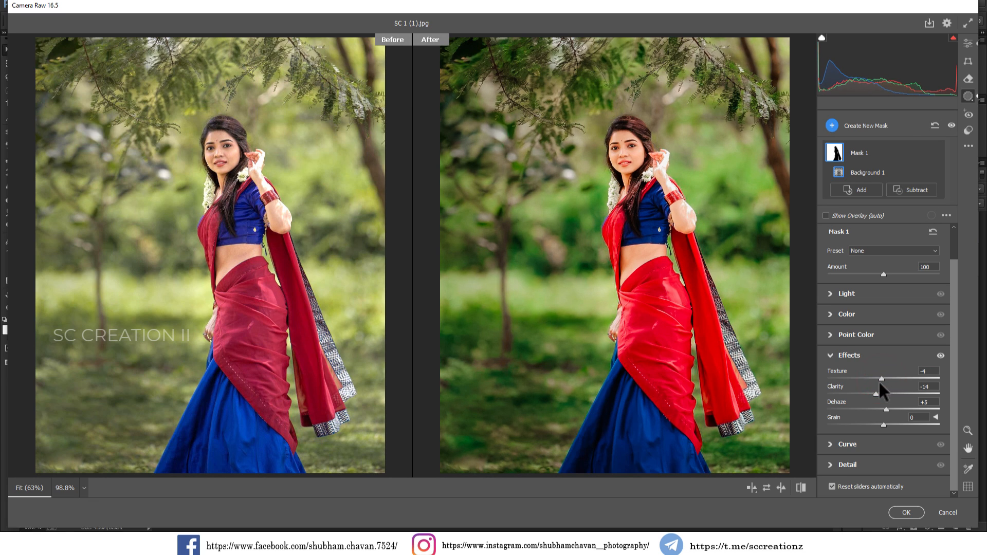
click(904, 513)
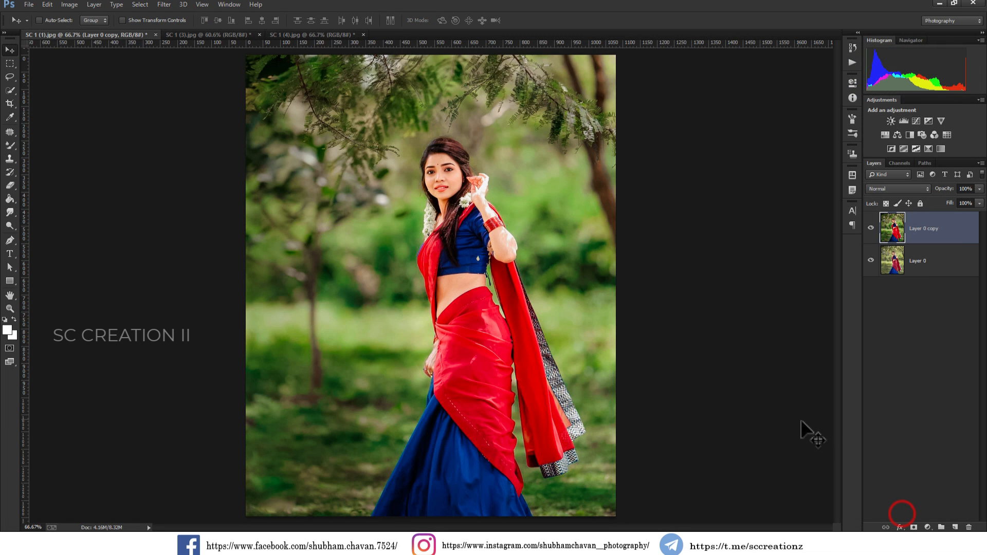
Step: Compare the graded portrait with the original by toggling the visibility of the Layer 0 copy layer
click(871, 228)
click(870, 228)
click(871, 228)
click(870, 228)
scroll(583, 253, down, 2)
scroll(639, 248, up, 1)
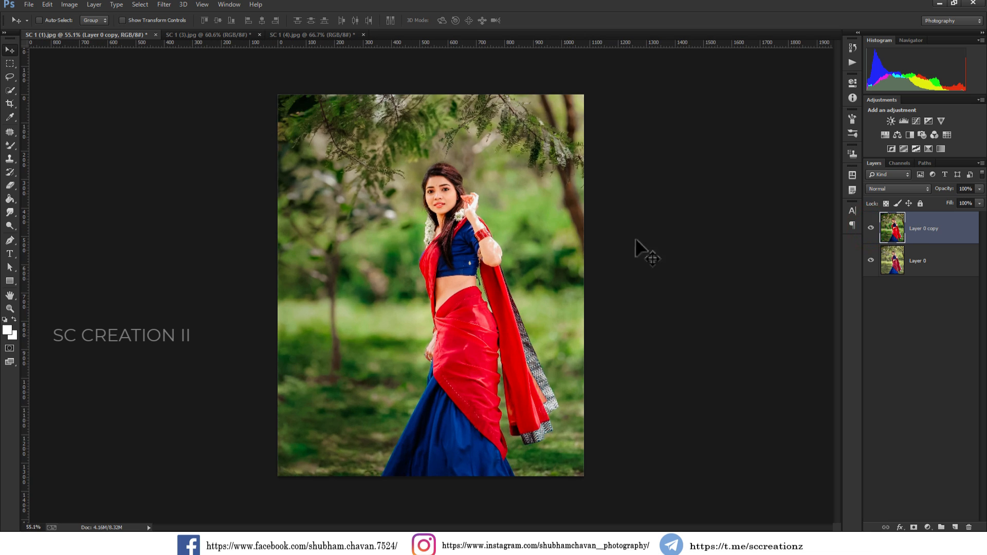
click(870, 229)
click(871, 229)
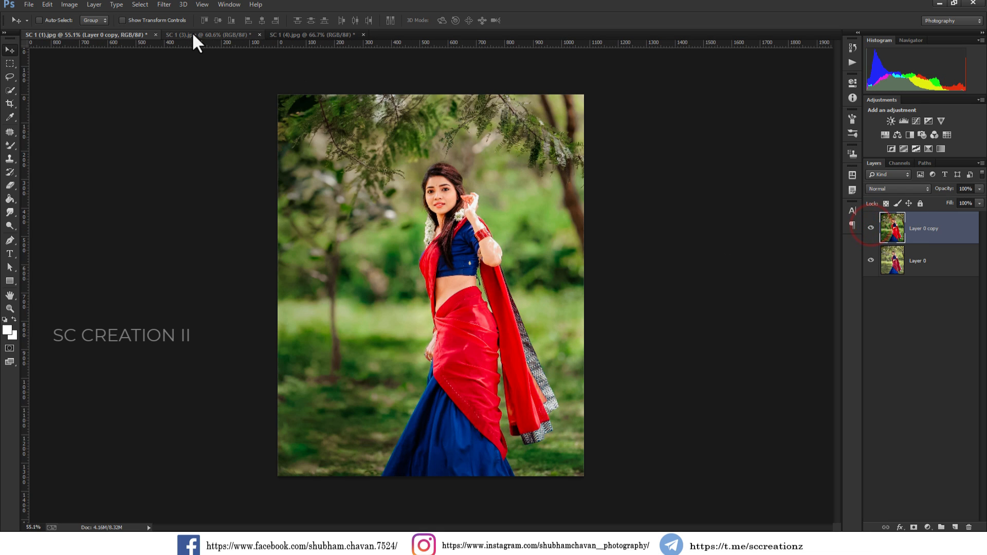
Step: Switch to the SC 1 (3).jpg document and duplicate its Background layer
click(193, 34)
right_click(905, 228)
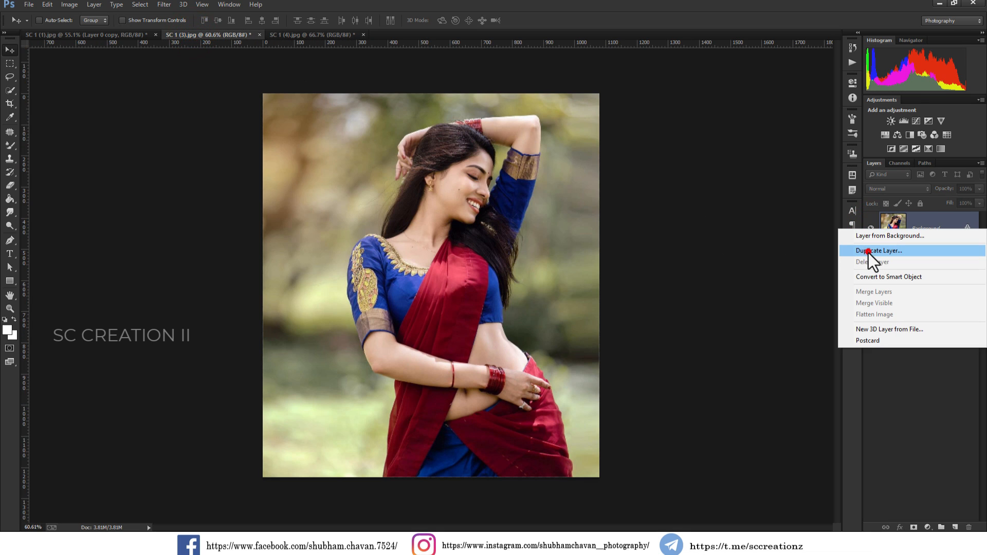
click(868, 252)
click(664, 221)
Step: Load the Hottest green Preset XMP settings onto the duplicated layer with the Camera Raw filter
click(164, 4)
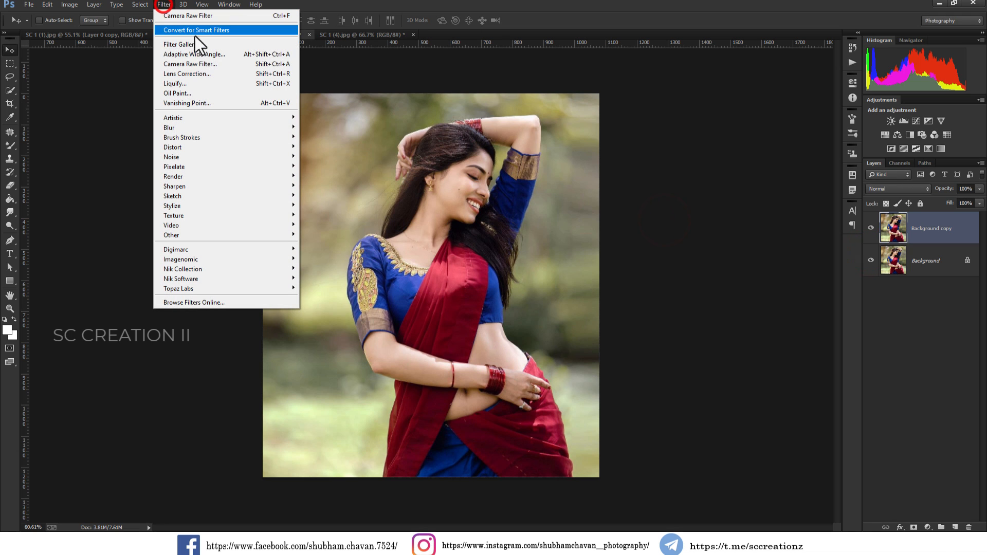
click(198, 64)
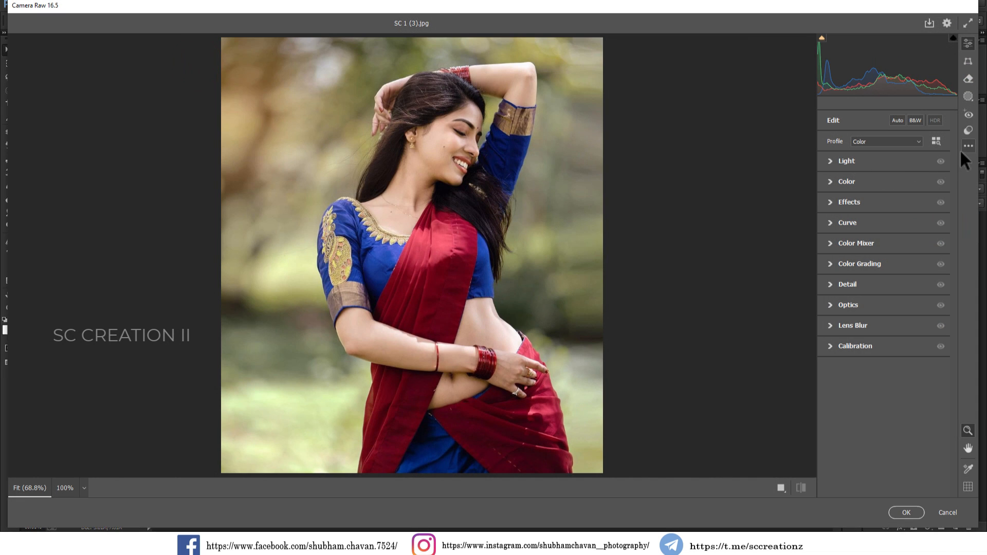
click(967, 147)
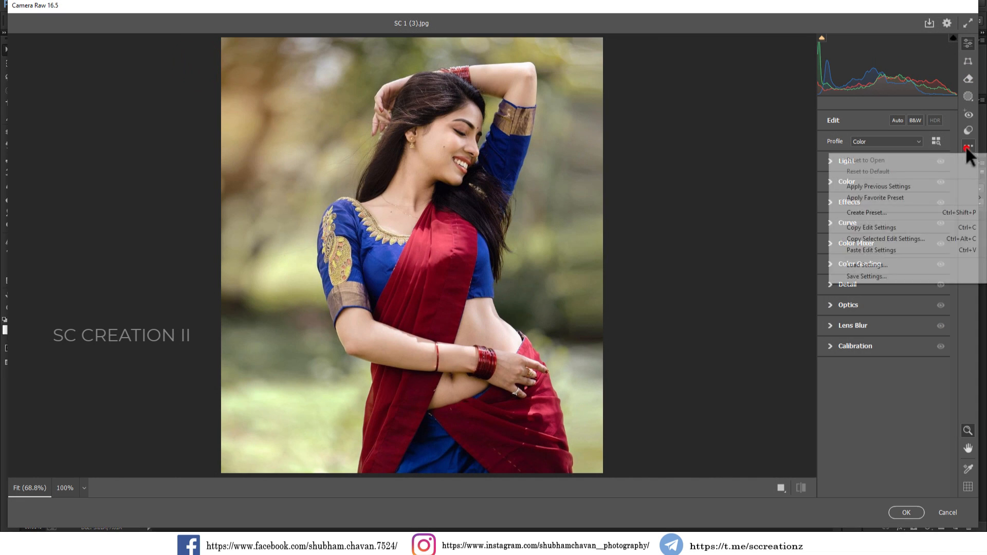
click(850, 266)
click(158, 101)
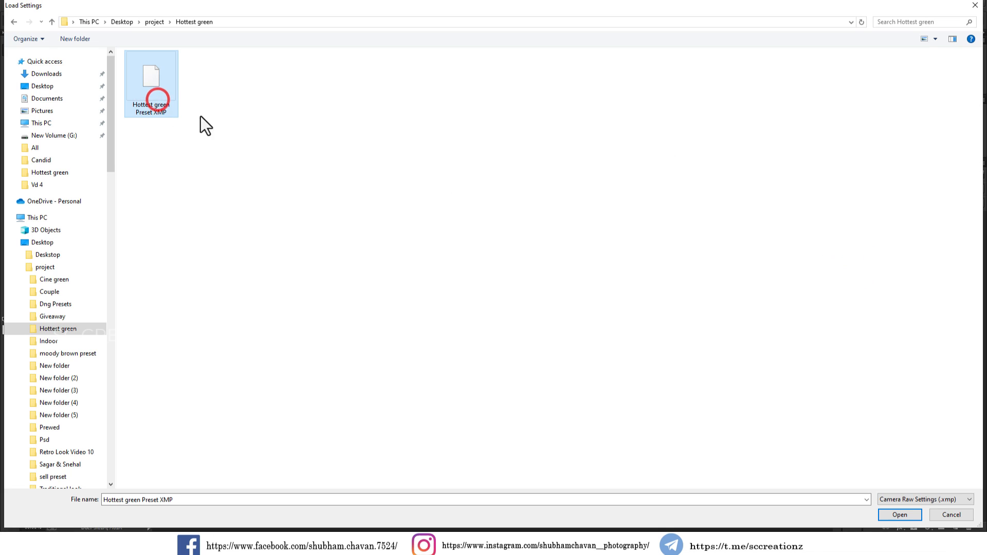
click(901, 516)
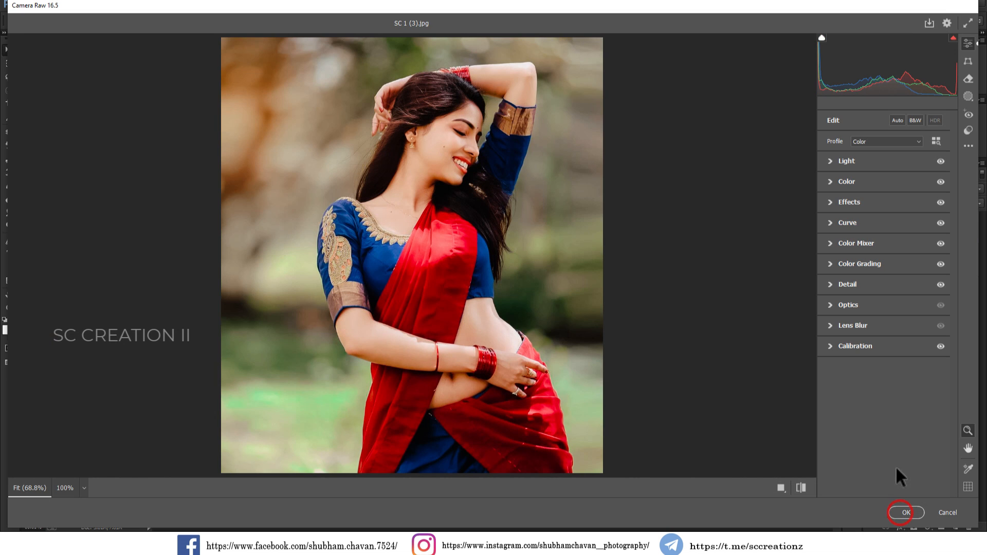
Step: Apply the Camera Raw edits to SC 1 (3).jpg and compare them with the original by toggling the Background copy layer's visibility
click(472, 166)
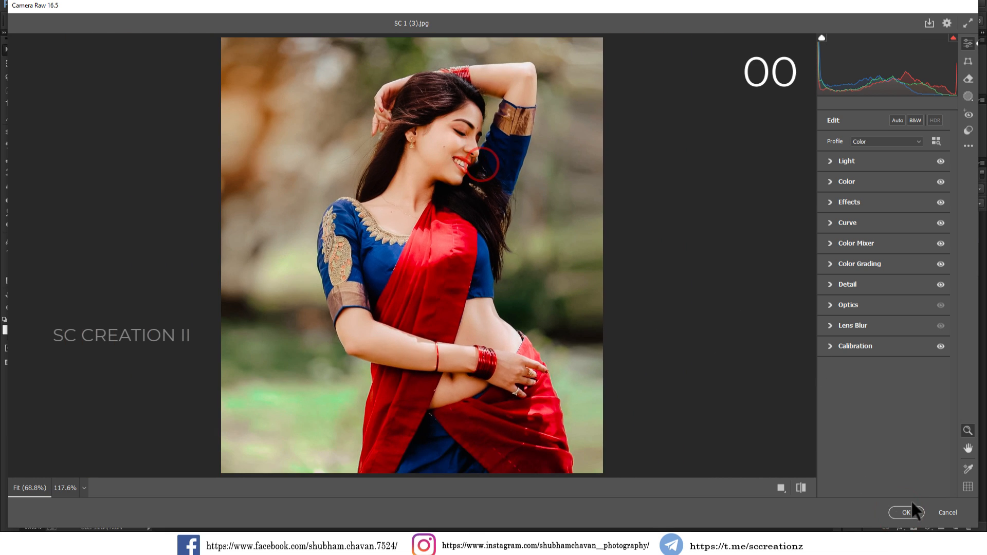
click(906, 512)
click(870, 228)
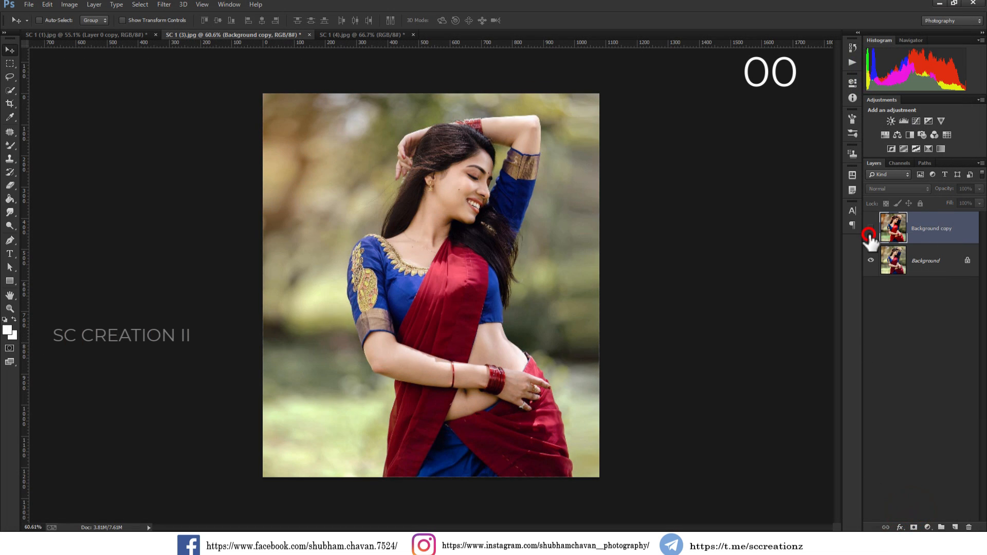
click(870, 228)
Step: Switch to the SC 1 (4).jpg document and load the Hottest green Preset XMP settings with the Camera Raw filter
click(335, 35)
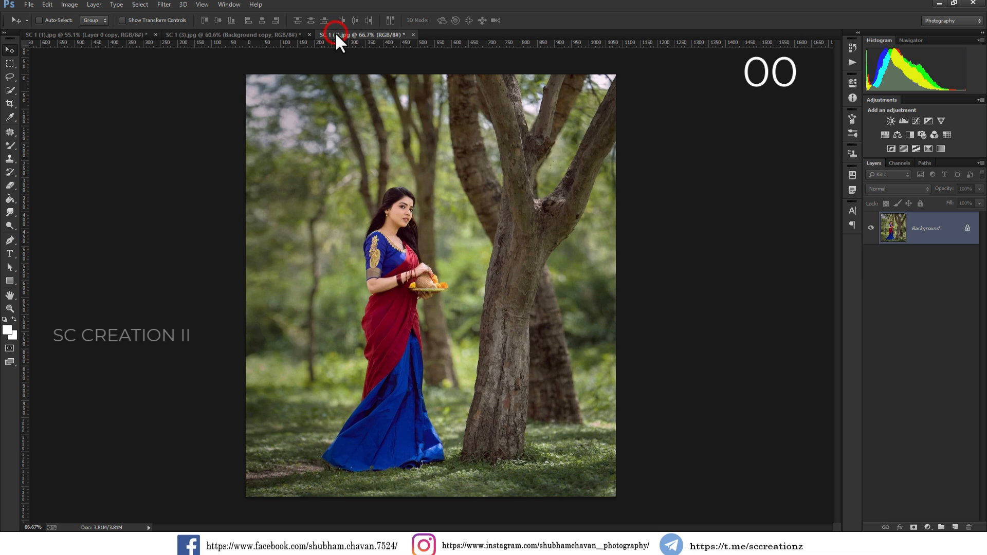
click(164, 4)
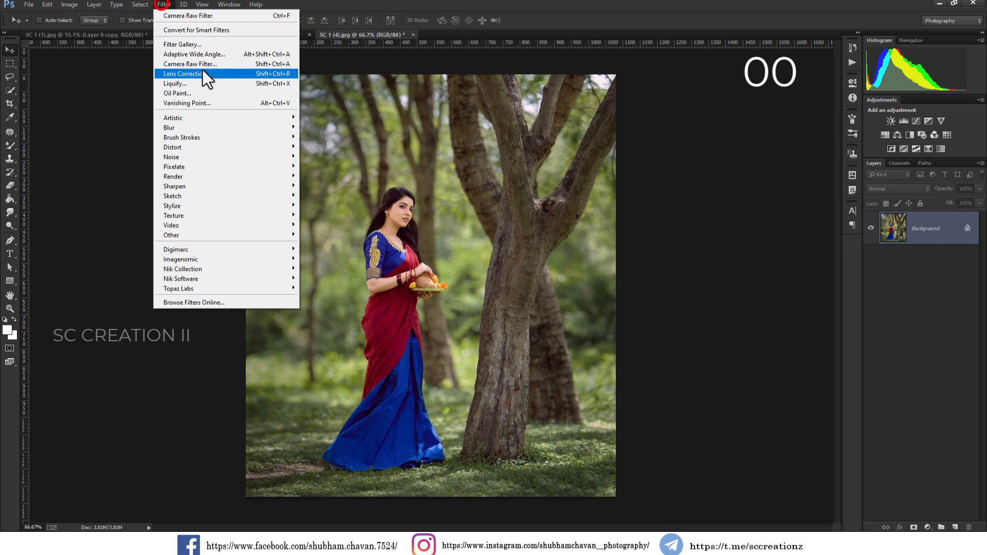
click(186, 62)
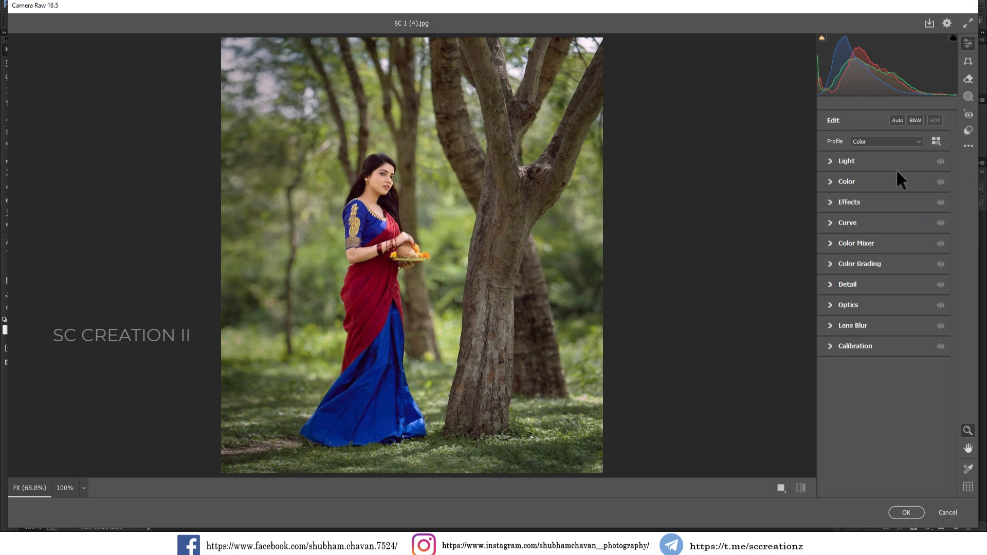
click(965, 149)
click(859, 266)
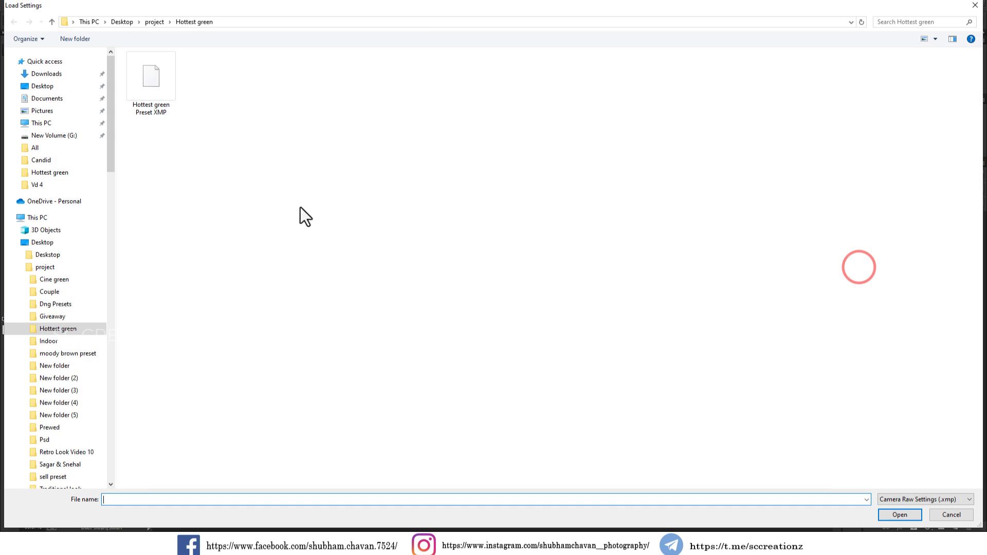
click(148, 91)
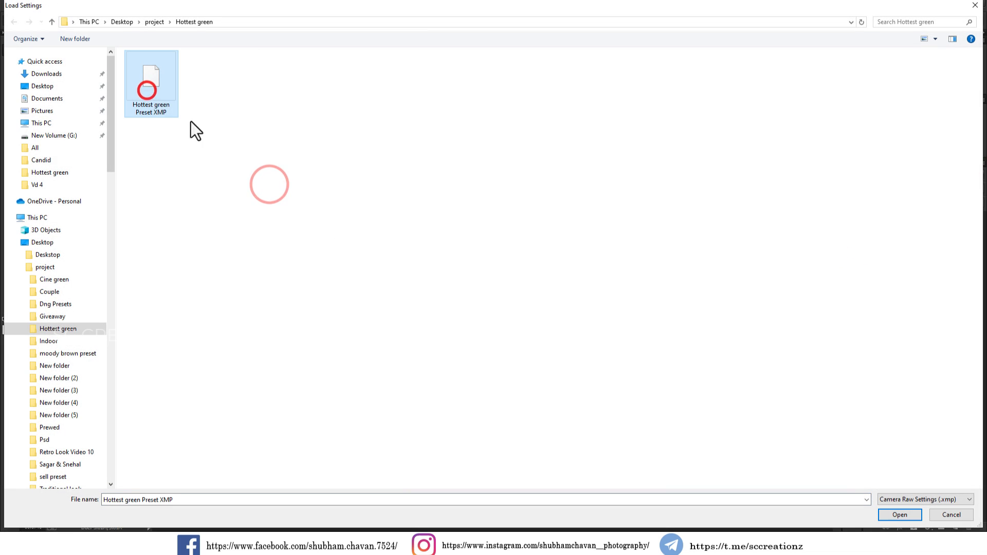
click(900, 515)
alt+click(509, 252)
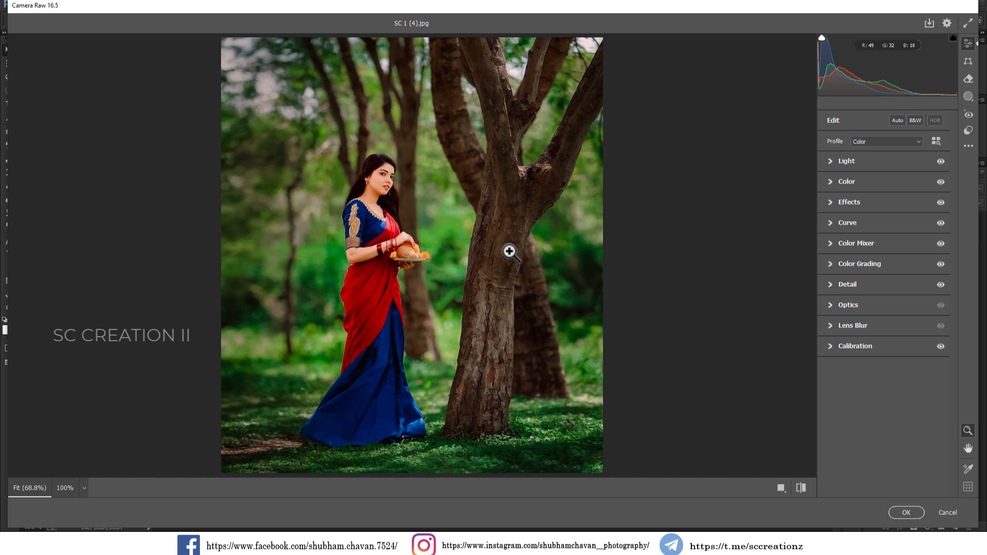
Step: Mask the background, set its Texture to -12, Clarity to -26 and Dehaze to +7, and apply the Camera Raw edits
click(968, 96)
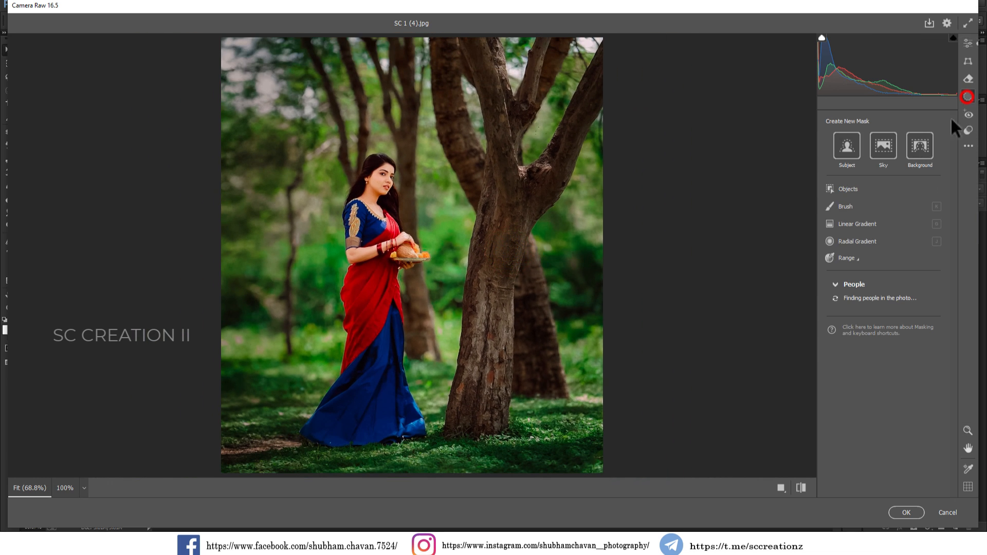
click(914, 153)
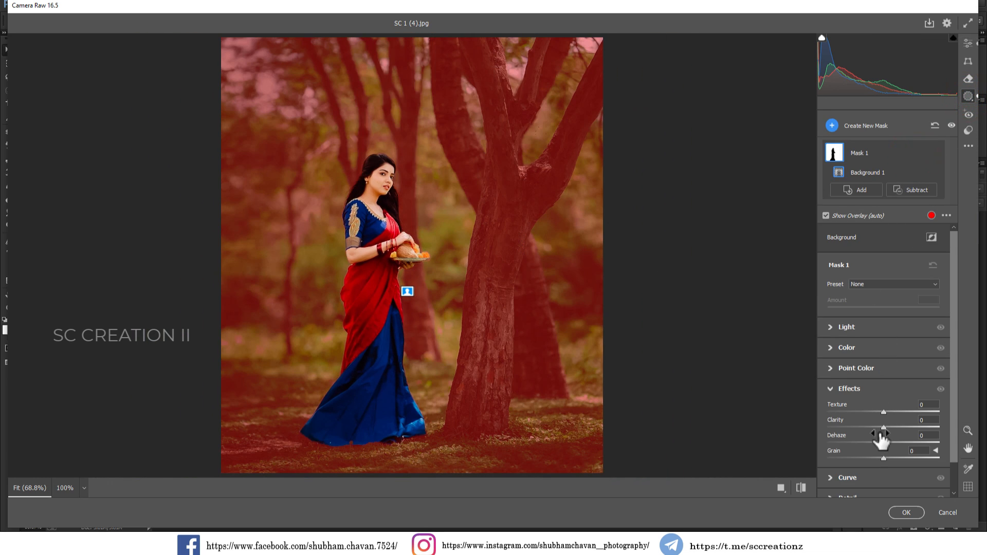
mouse_move(884, 428)
mouse_down()
mouse_move(858, 429)
mouse_move(868, 431)
mouse_move(863, 413)
mouse_move(888, 442)
mouse_up()
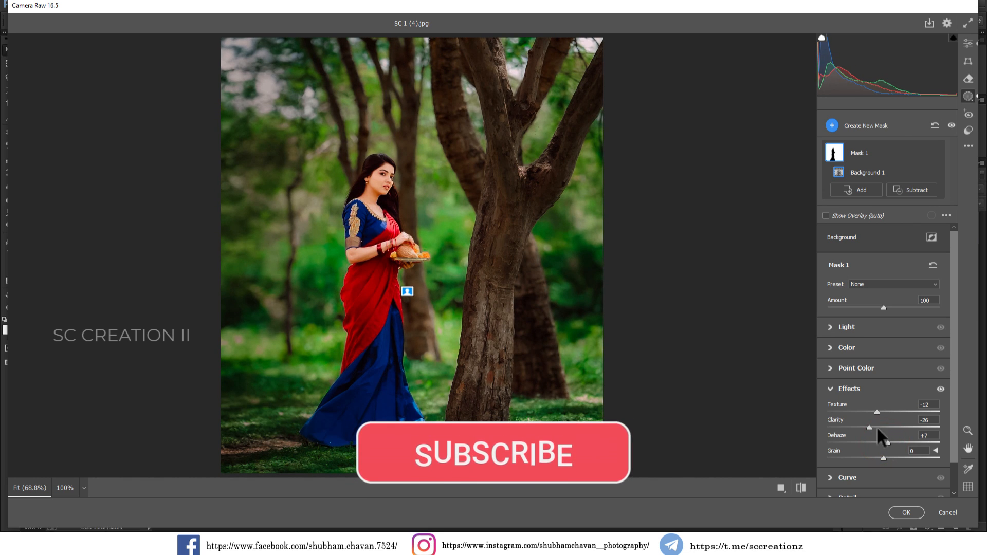
click(906, 513)
Step: Brighten SC 1 (4).jpg with Levels, setting the white input level to 232 and slightly lifting the midtones
click(70, 5)
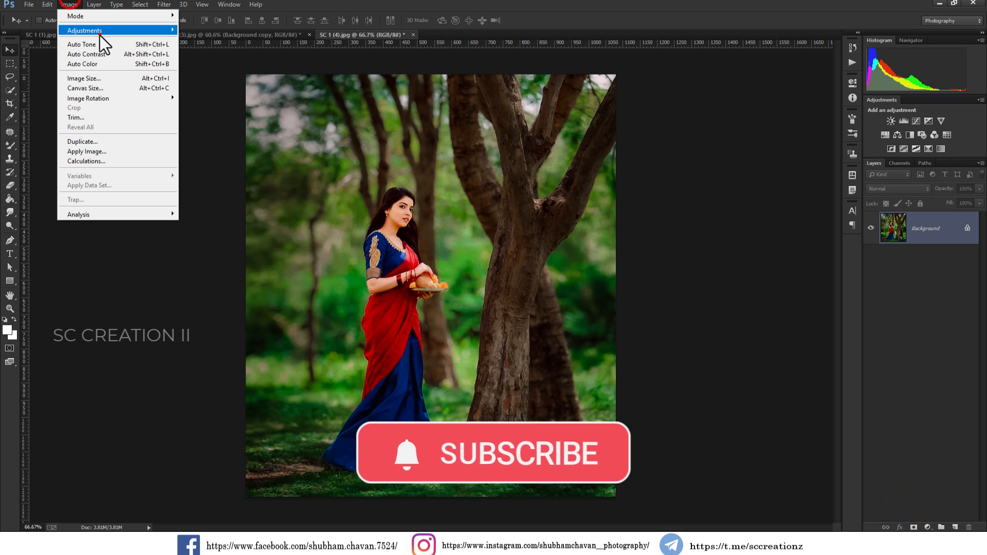
mouse_move(99, 36)
click(205, 40)
drag(857, 374, 846, 376)
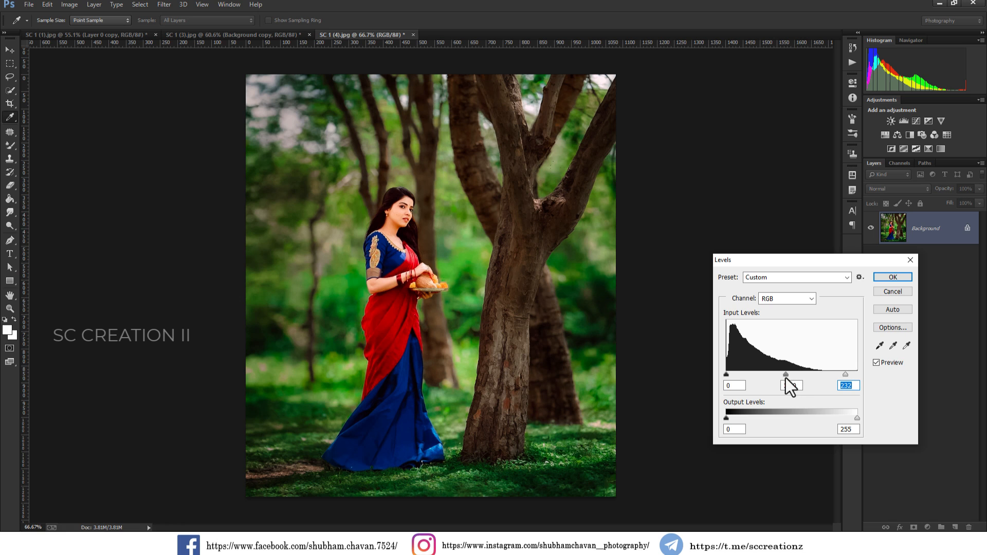
drag(785, 375, 782, 374)
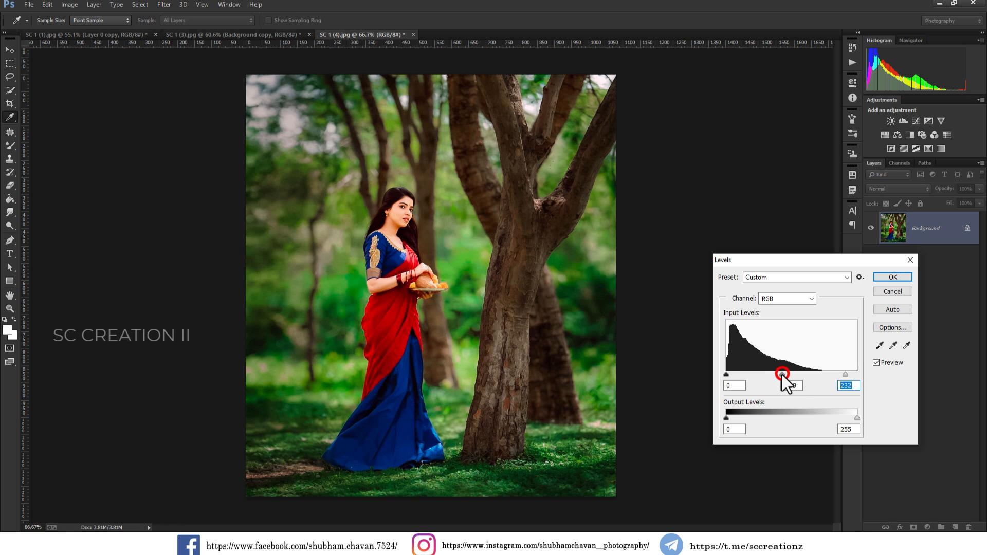
click(889, 279)
Step: Switch to SC 1 (1).jpg and brighten its Layer 0 copy with Levels, setting the white input level to 251
click(126, 35)
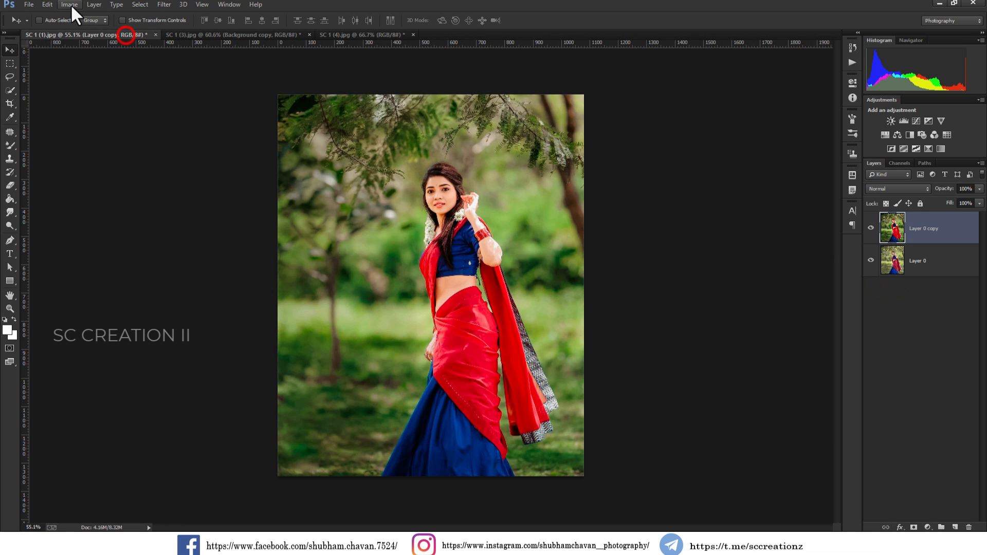
click(70, 4)
mouse_move(94, 29)
click(219, 39)
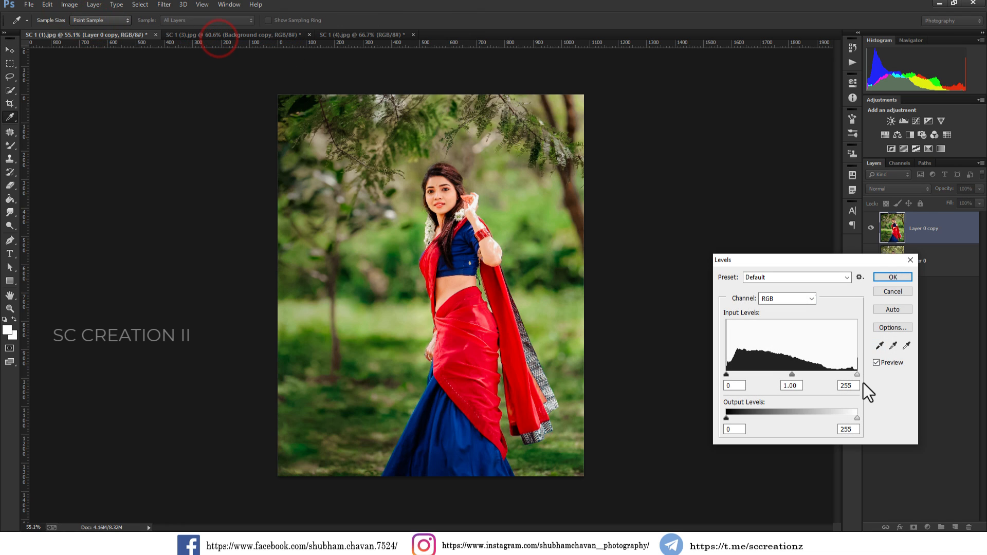
drag(858, 376, 854, 375)
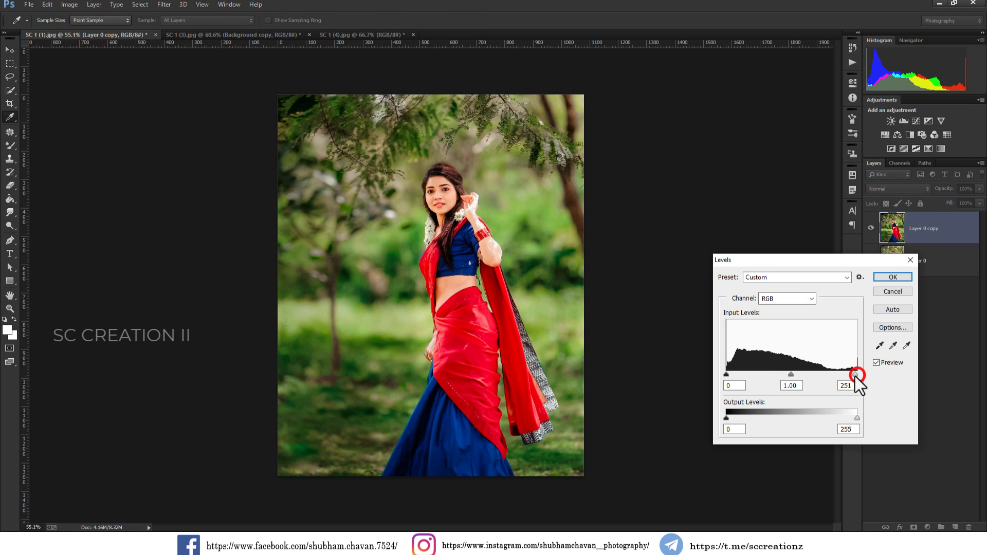
click(891, 278)
Step: Switch to SC 1 (3).jpg and brighten its Background copy with Levels by slightly lowering the white input level
click(232, 36)
click(69, 4)
click(117, 30)
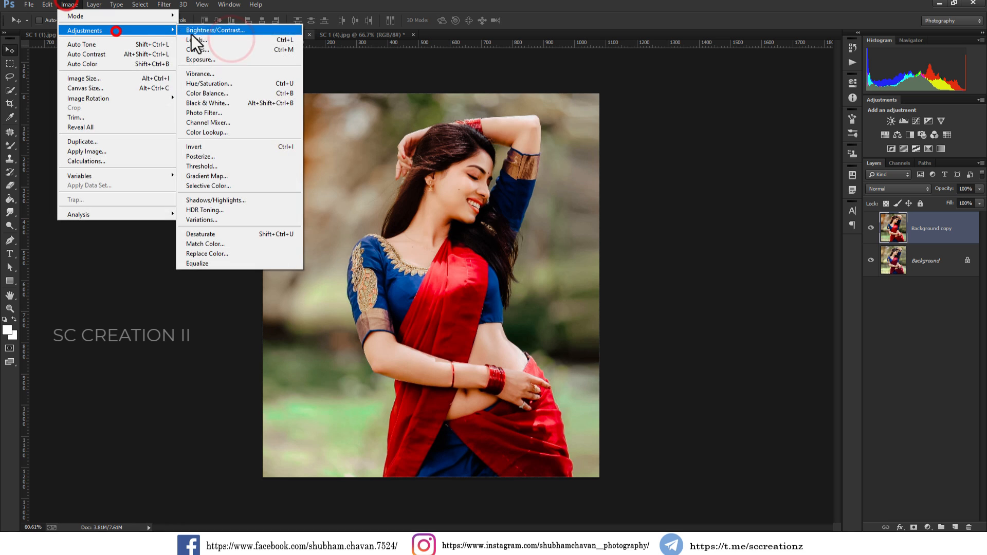
click(201, 39)
drag(856, 374, 851, 374)
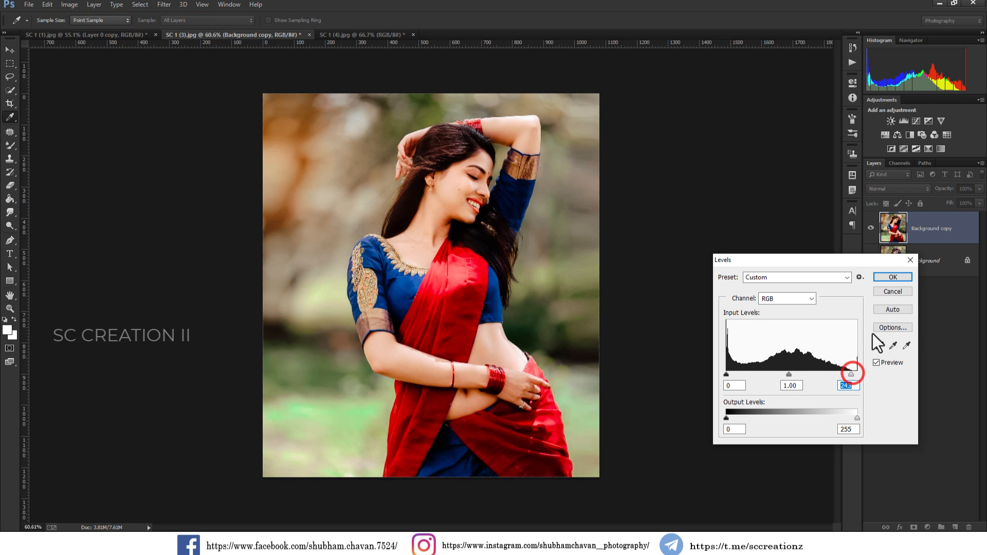
click(893, 278)
key(v)
Step: Return to the SC 1 (4).jpg document and duplicate its Background layer
click(351, 34)
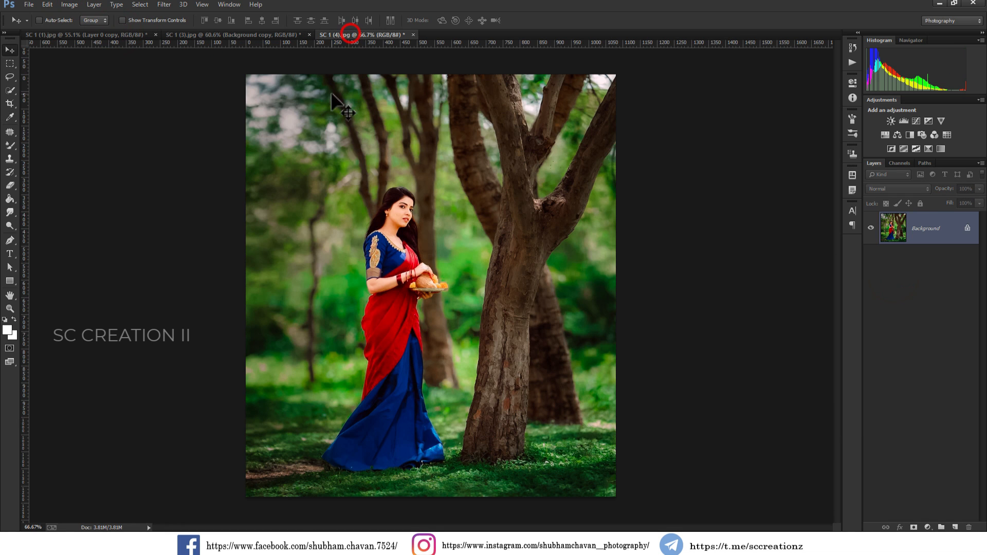
right_click(875, 232)
click(876, 263)
click(661, 227)
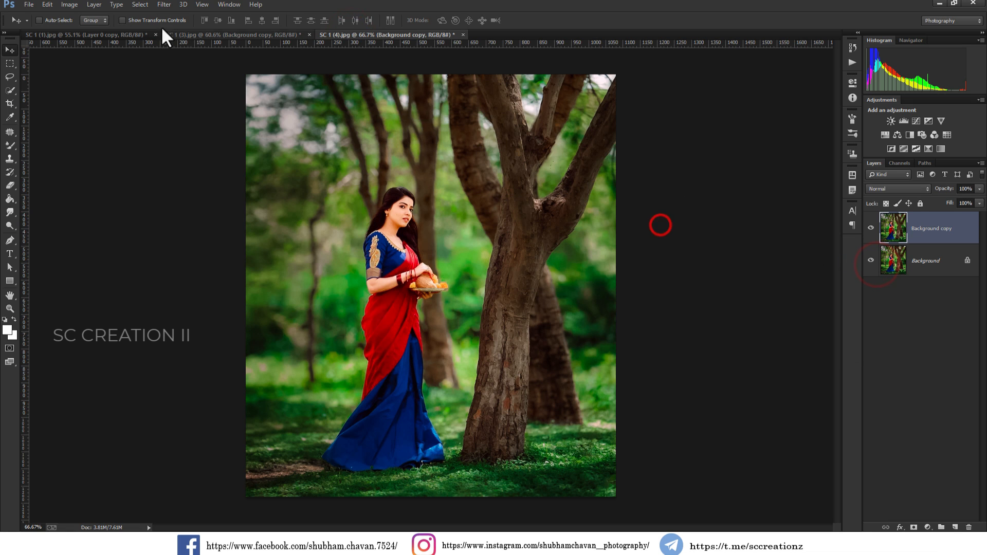
Step: Apply Auto Tone to the Background copy layer and reduce the layer's opacity to 47%
click(75, 4)
click(94, 43)
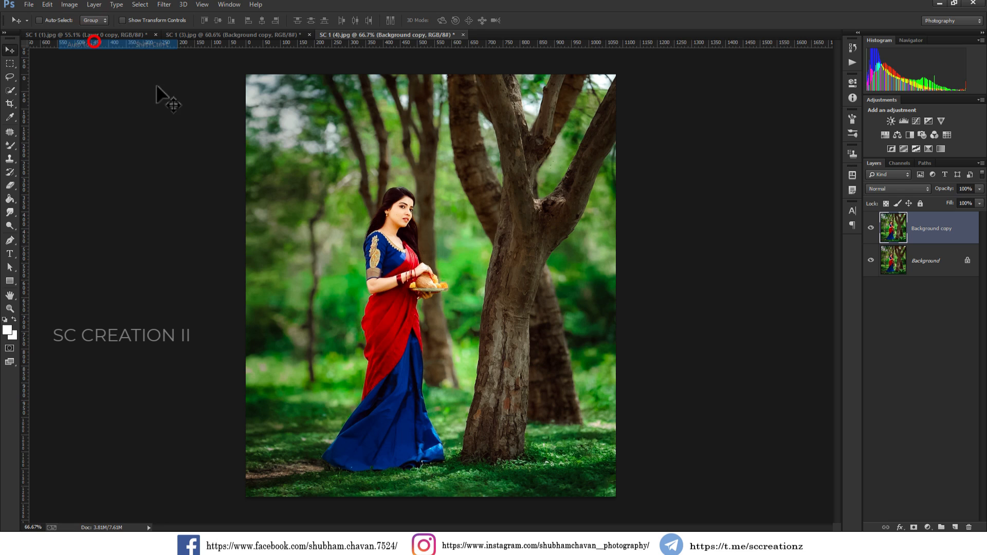
click(962, 237)
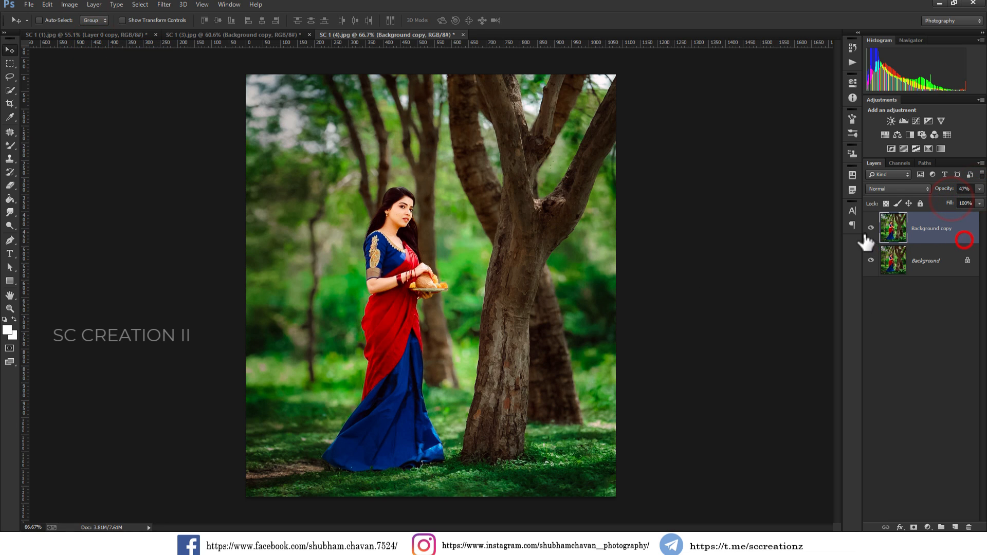
Step: Compare the Auto Tone result by toggling the Background copy layer's visibility, and merge that layer down into the Background
double_click(863, 231)
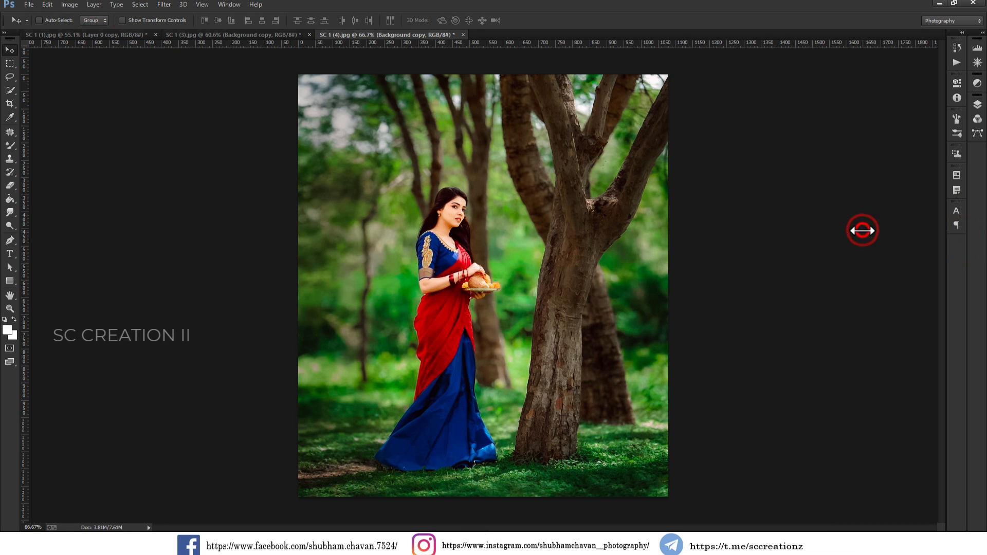
double_click(967, 206)
click(871, 228)
click(871, 228)
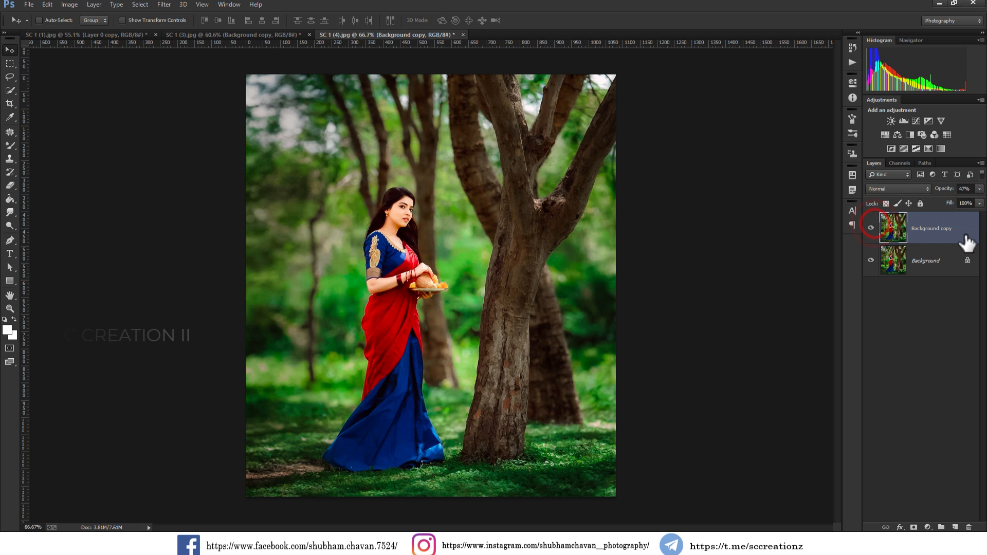
key(ctrl+e)
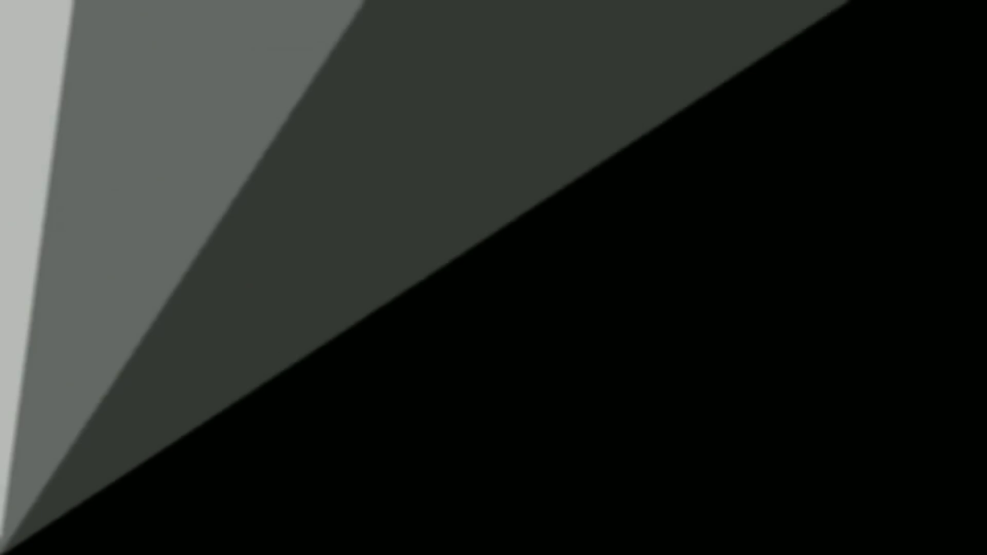